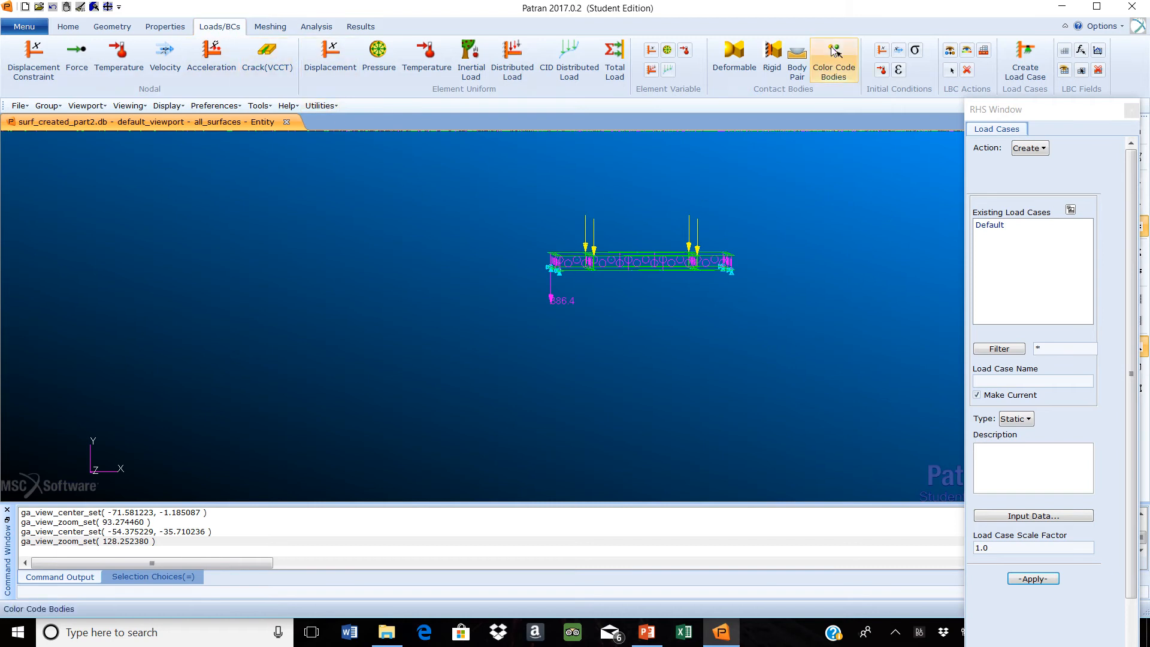
# Review the loads and boundary conditions assigned to the Default load case, leaving its input data unmodified
pyautogui.click(1029, 68)
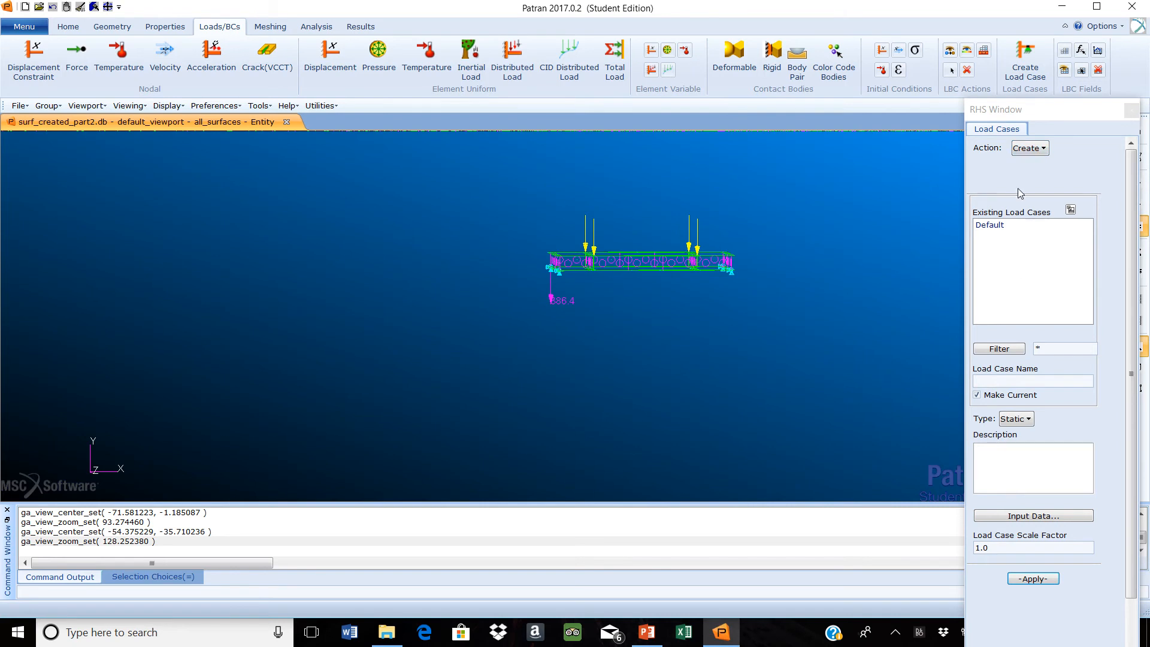
pyautogui.click(1041, 153)
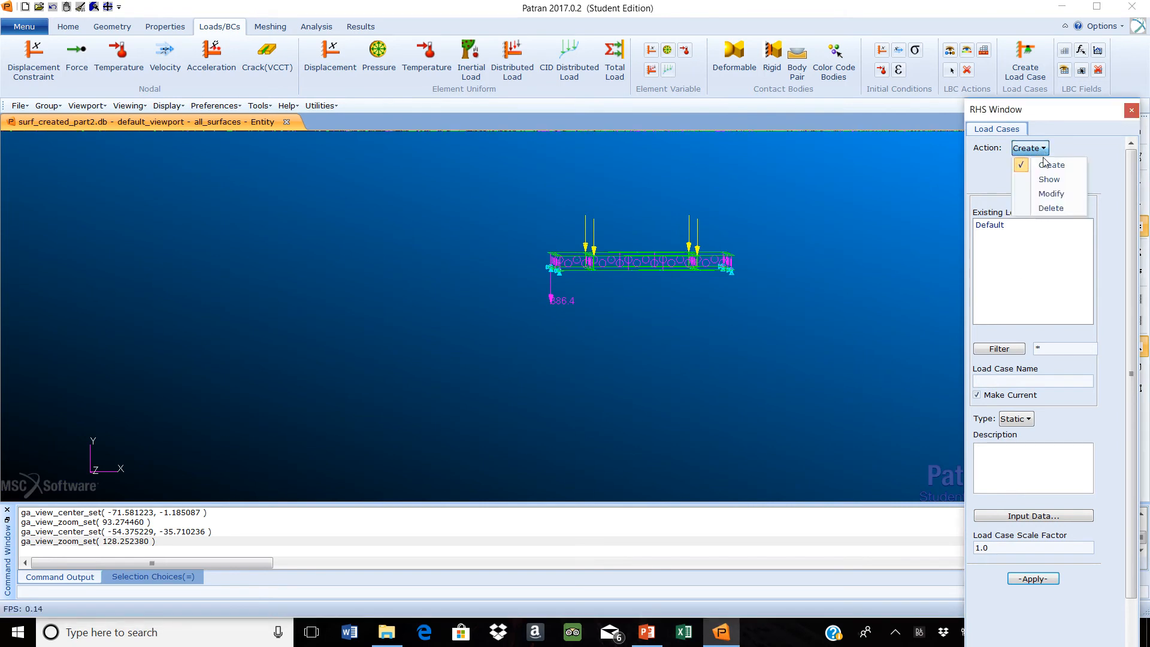
pyautogui.click(1050, 193)
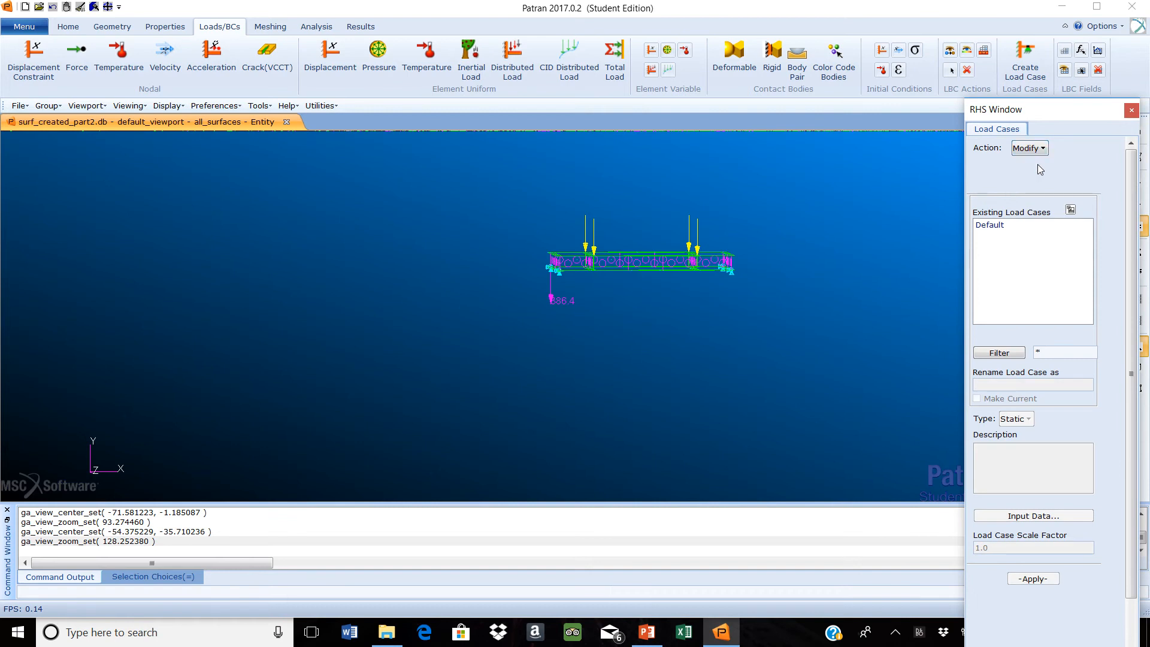
pyautogui.doubleClick(1004, 226)
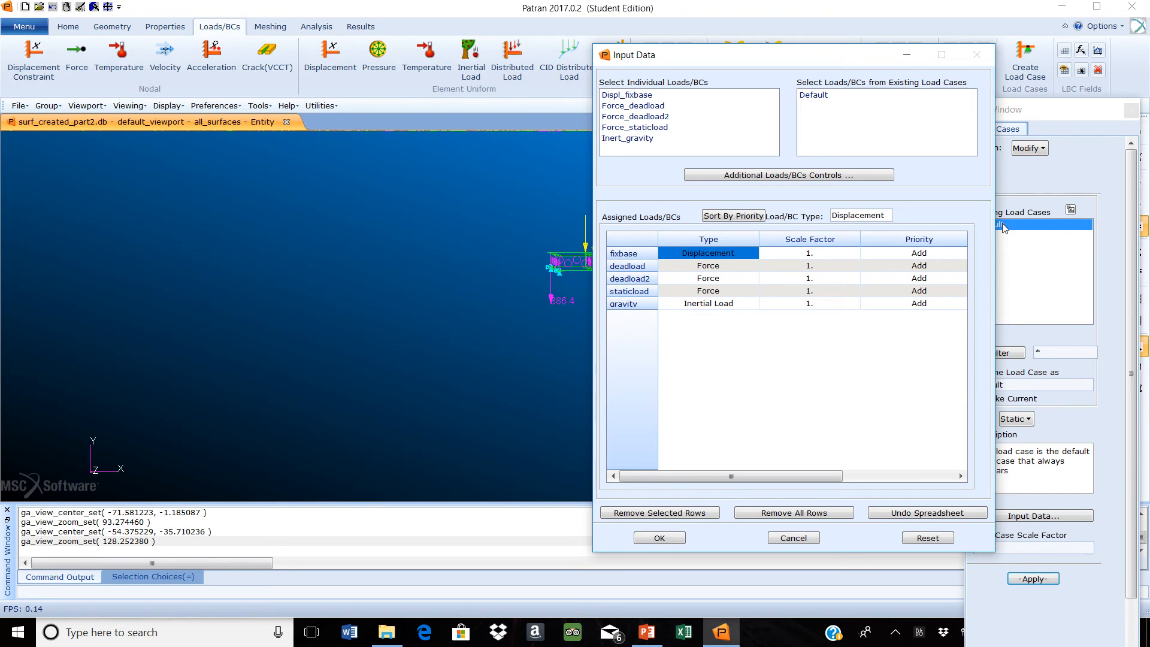
pyautogui.click(794, 539)
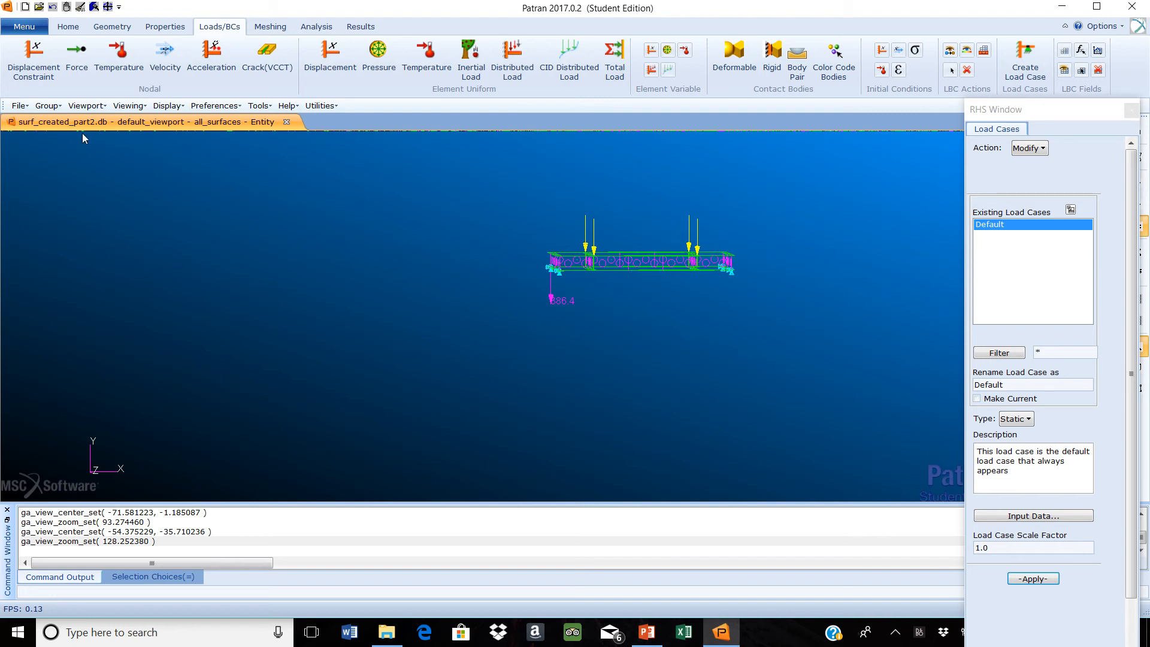
# Post only the femsurfaces group in the default viewport and show the whole mesh at an angle
pyautogui.click(58, 105)
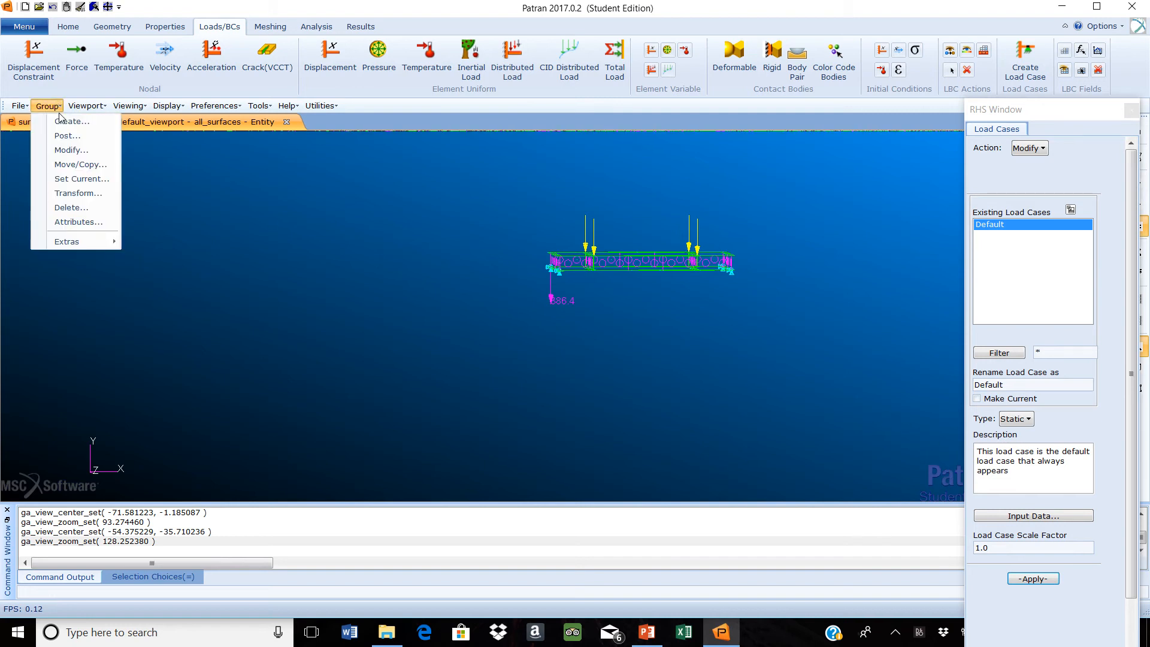
pyautogui.click(70, 137)
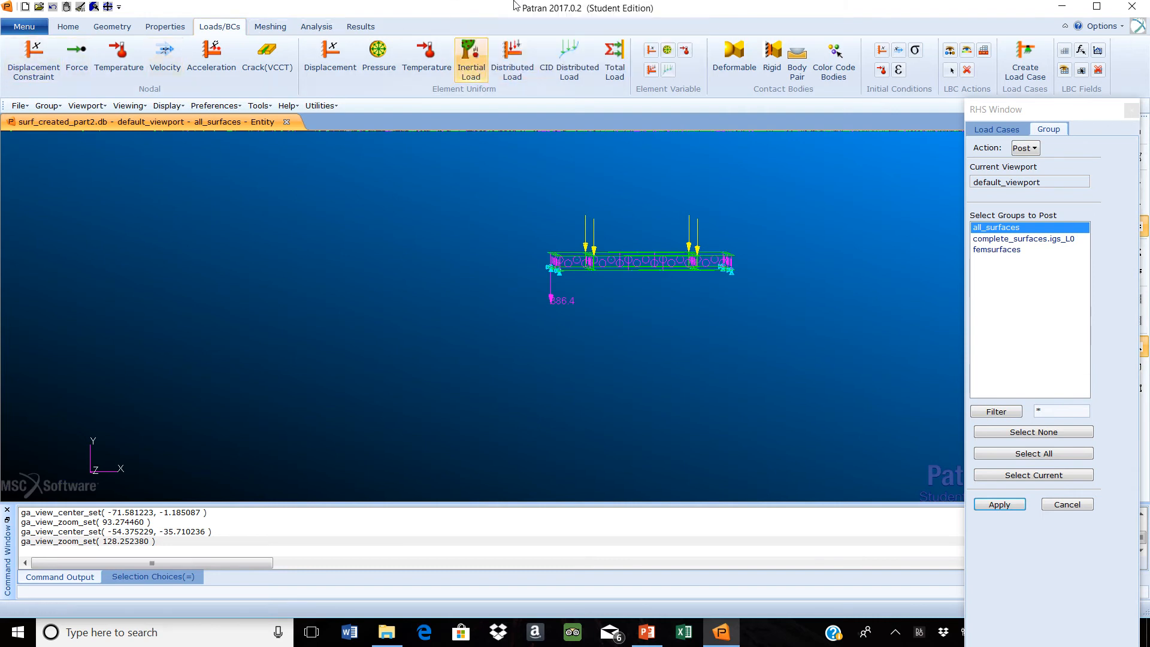
pyautogui.moveTo(466, 33)
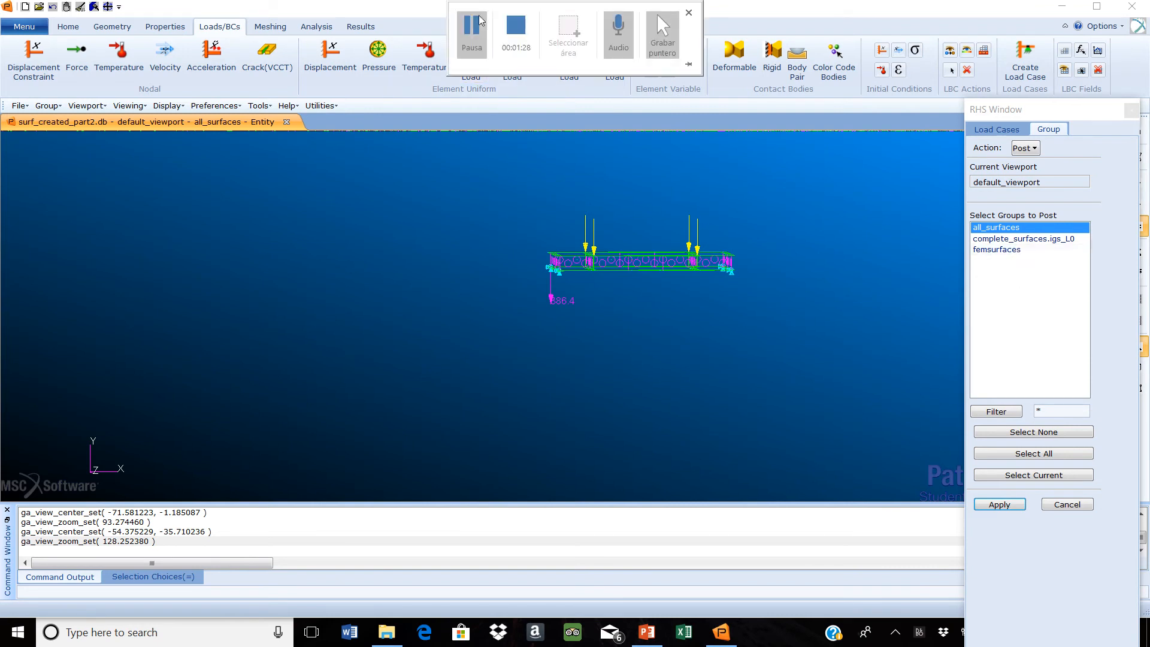
pyautogui.click(1008, 249)
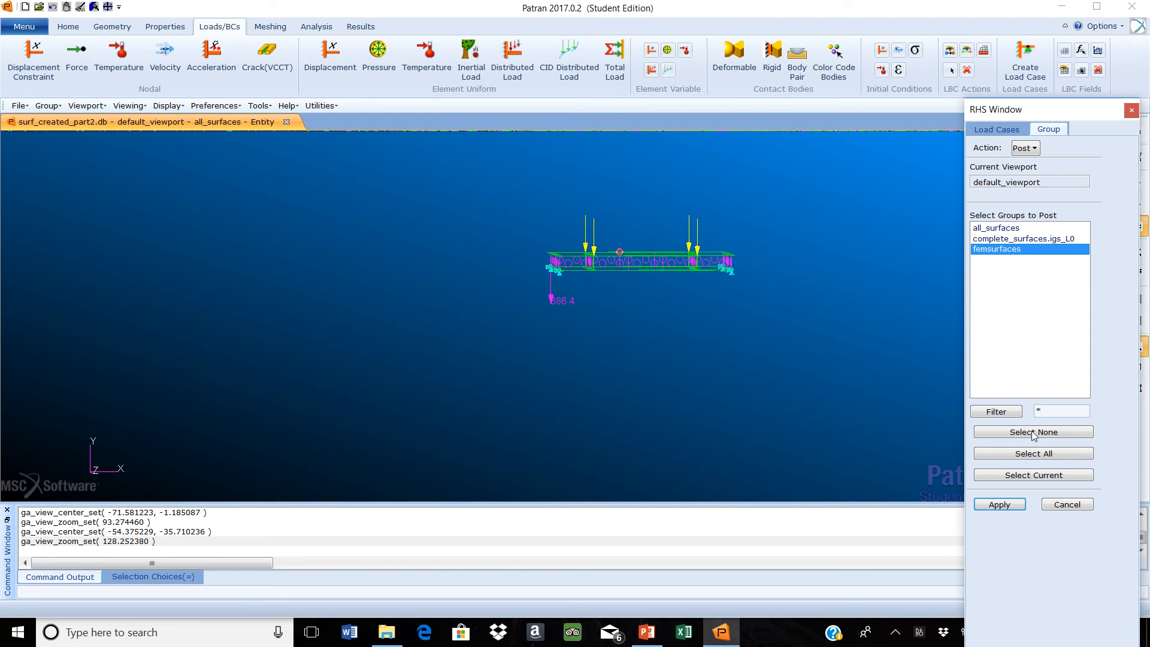
pyautogui.click(999, 504)
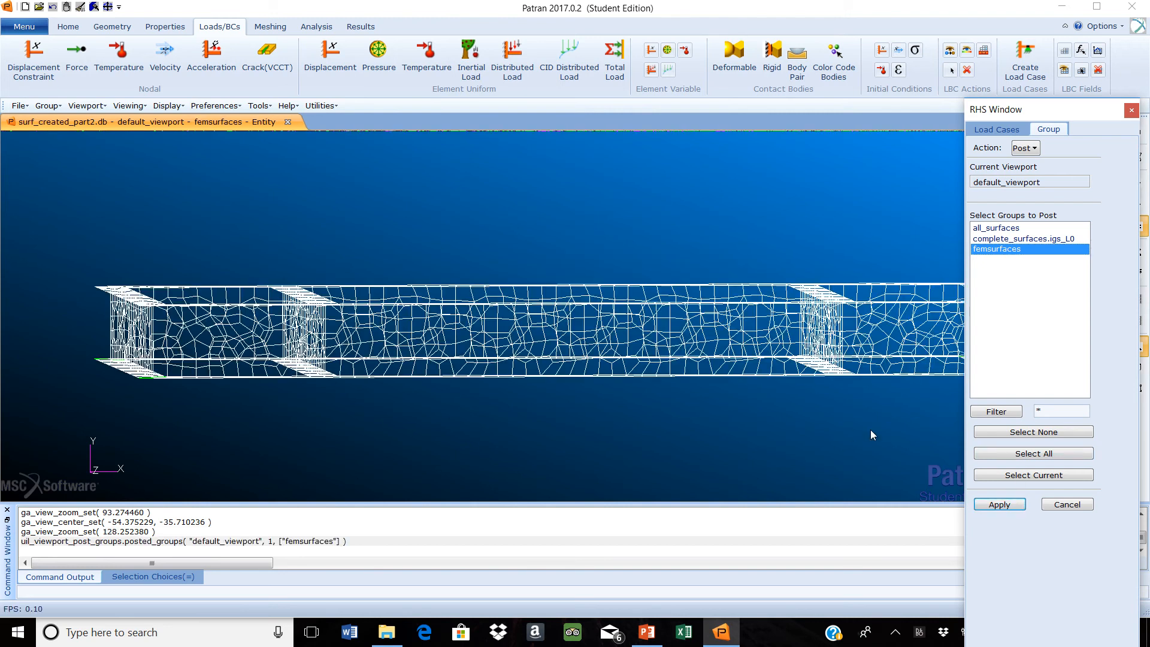
pyautogui.scroll(-2, 872, 429)
pyautogui.moveTo(876, 442); pyautogui.dragTo(875, 454, button='middle')
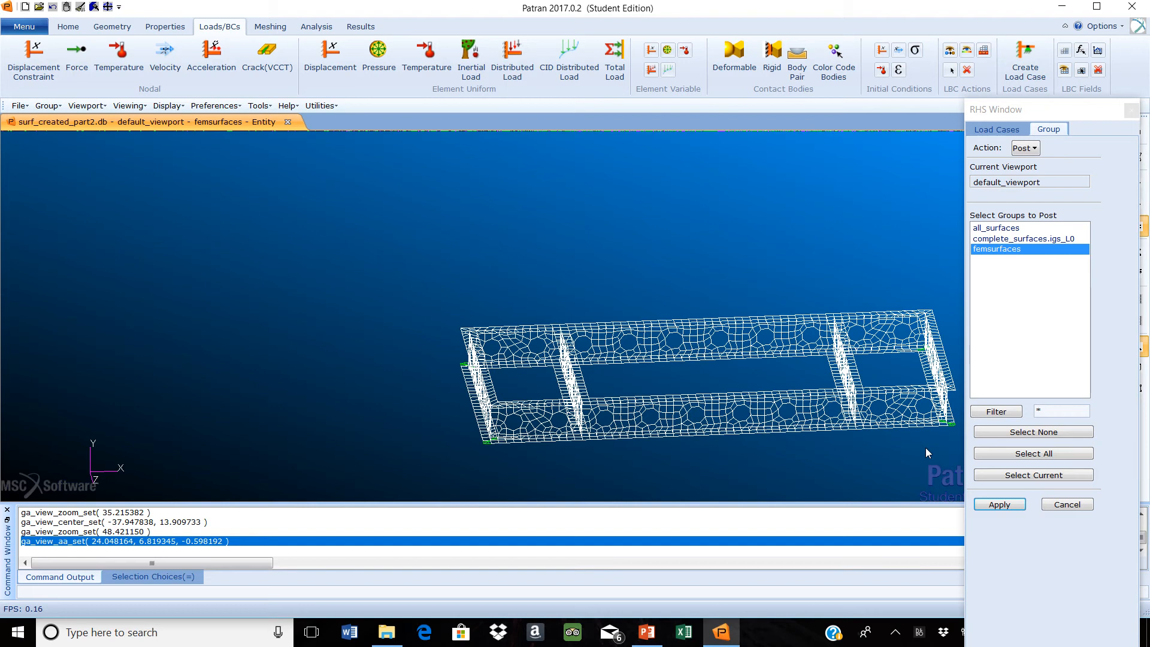
# Set up an analysis of the entire model with the Analysis Deck method
pyautogui.click(317, 26)
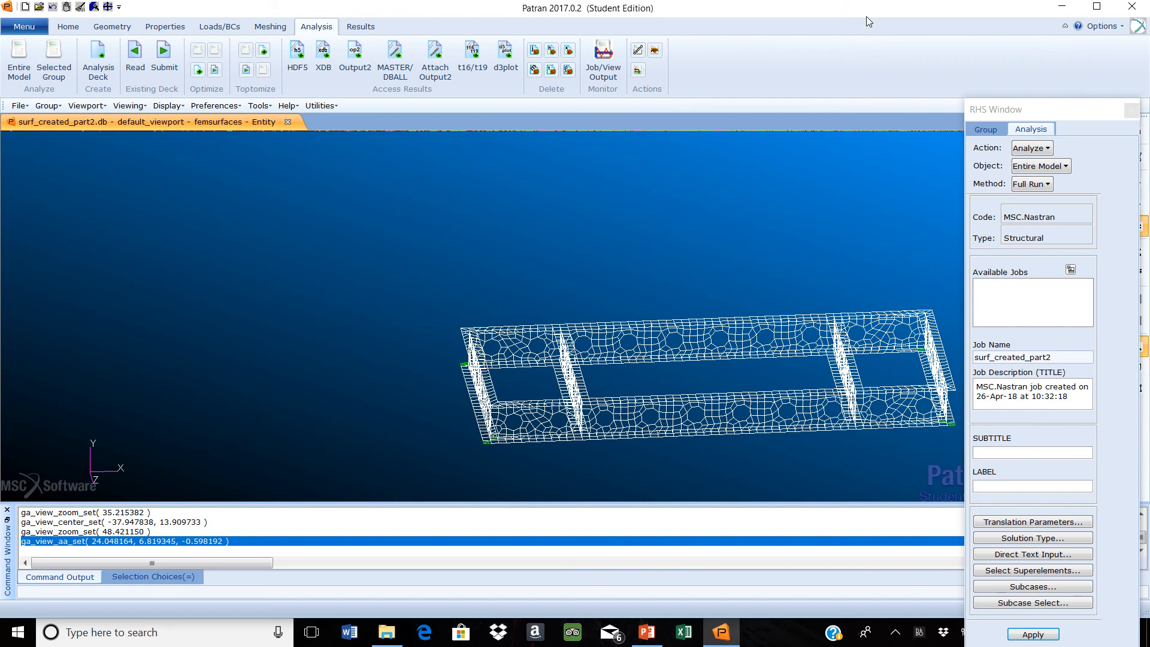
pyautogui.click(1066, 167)
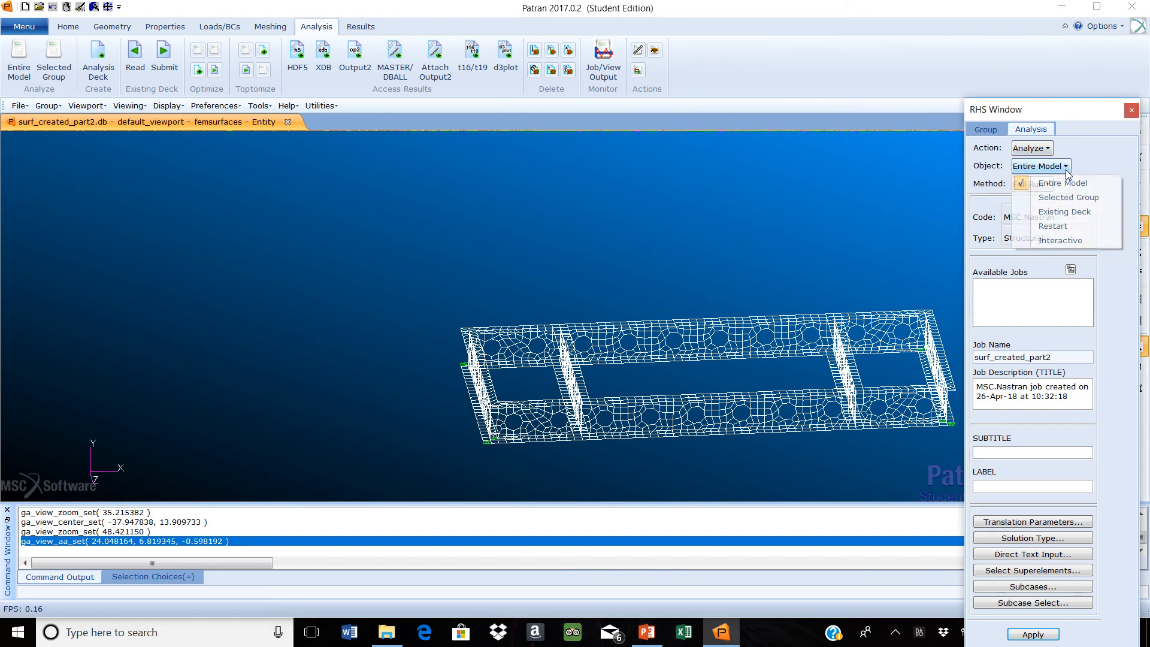
pyautogui.click(1107, 166)
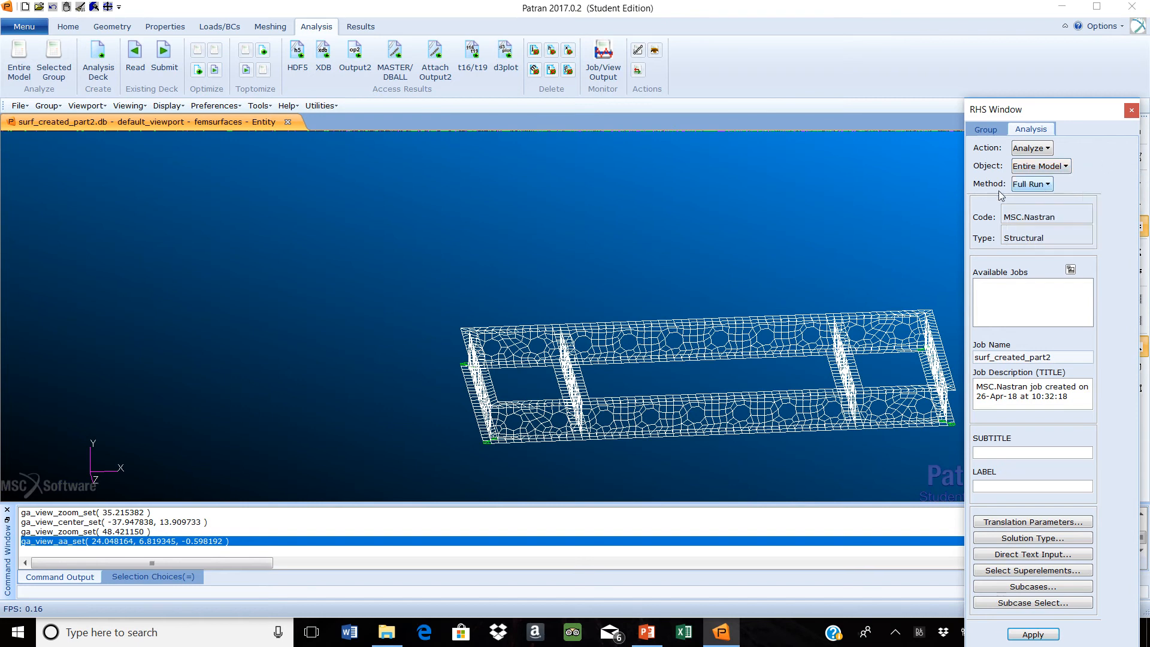
pyautogui.click(1049, 189)
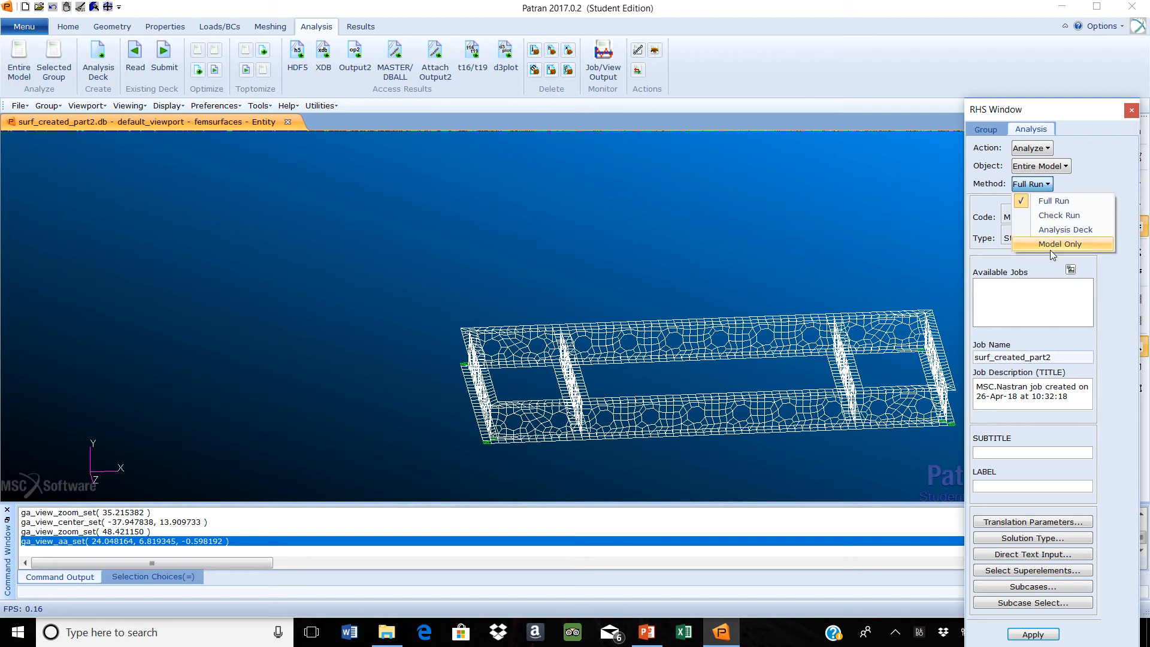
pyautogui.click(1062, 230)
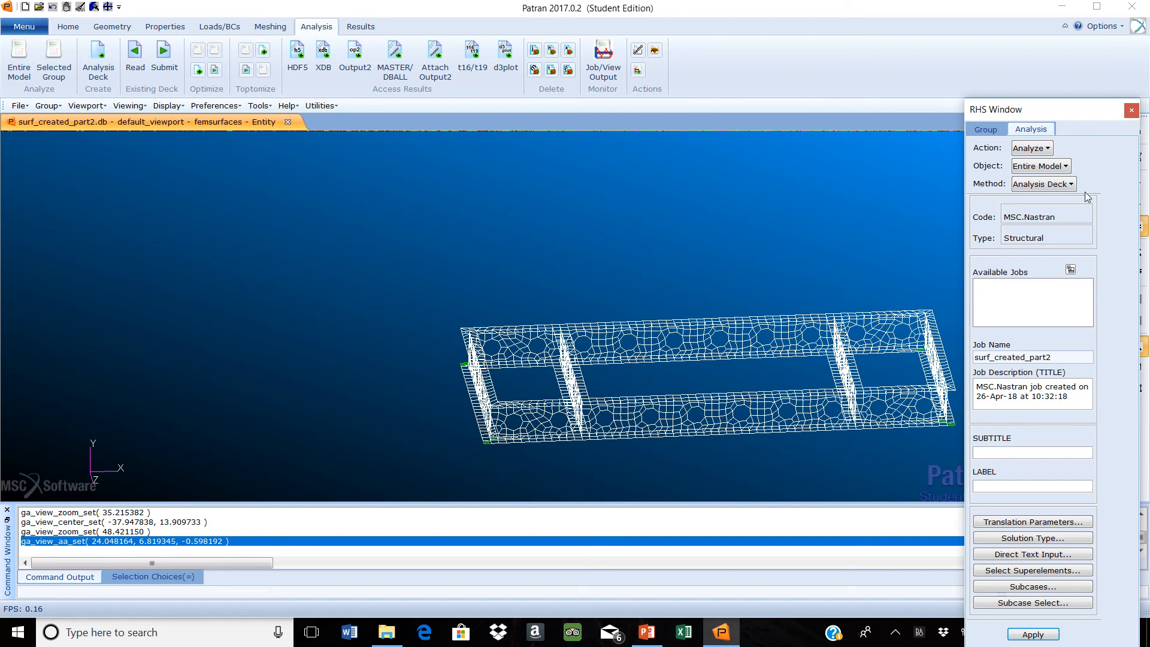
# Accept Linear Static as the solution type for the analysis
pyautogui.click(1058, 542)
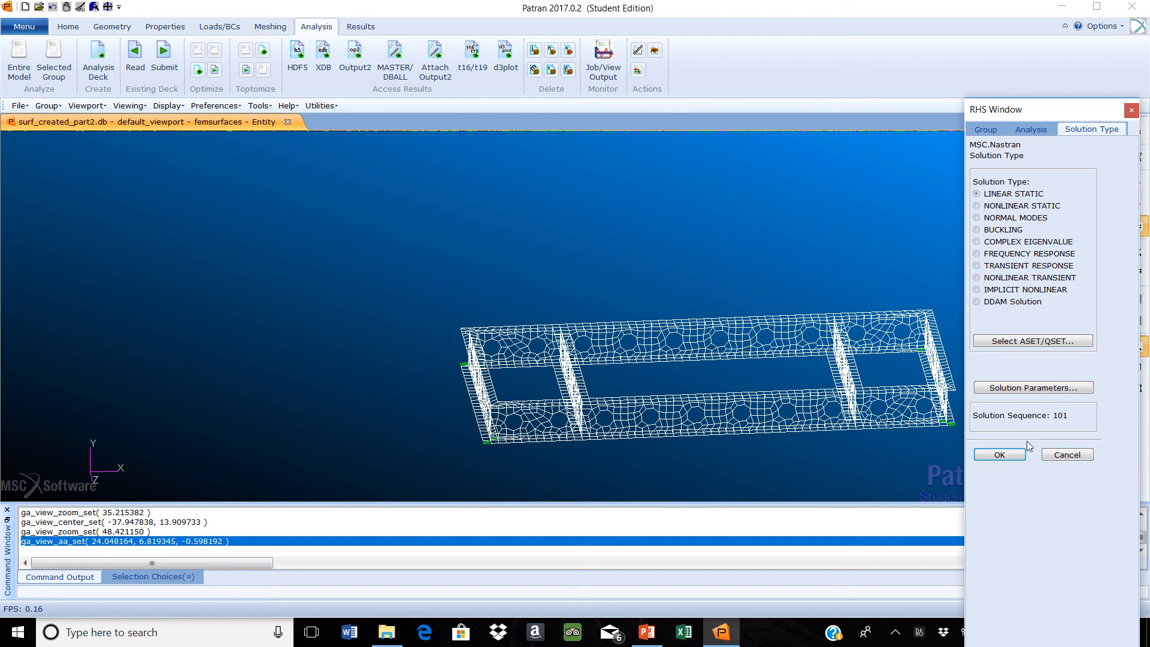
pyautogui.click(1016, 456)
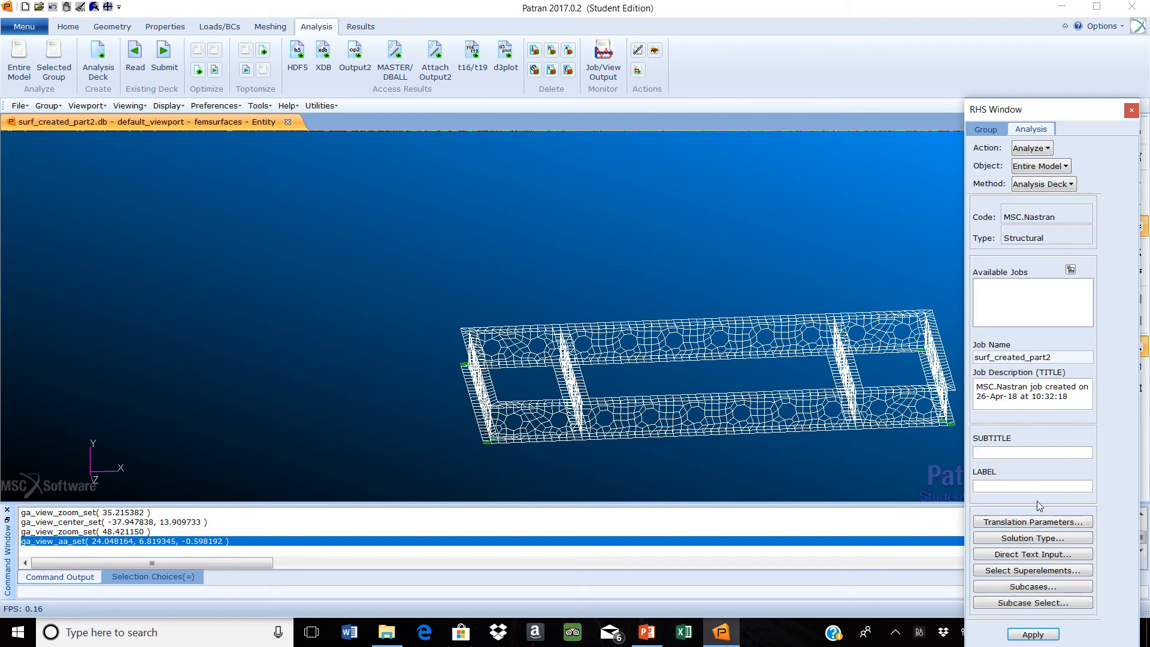
pyautogui.click(1046, 539)
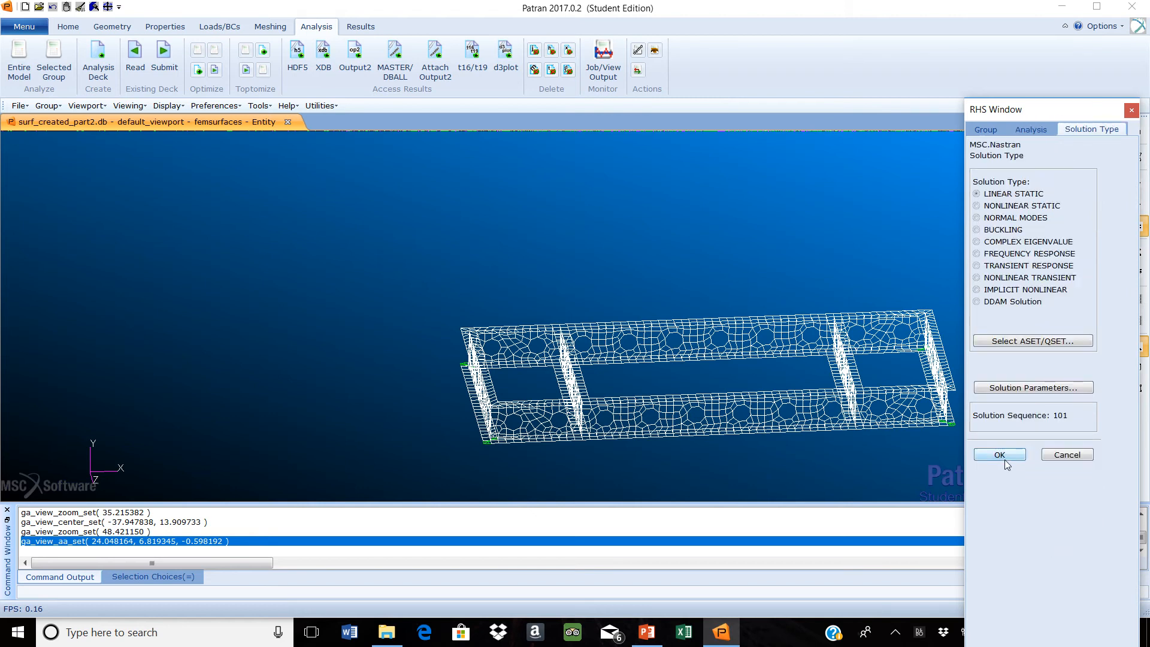
pyautogui.click(1001, 455)
# Set the bulk data card format to small in the translation parameters and generate the surf_created_part2 analysis deck
pyautogui.click(1022, 522)
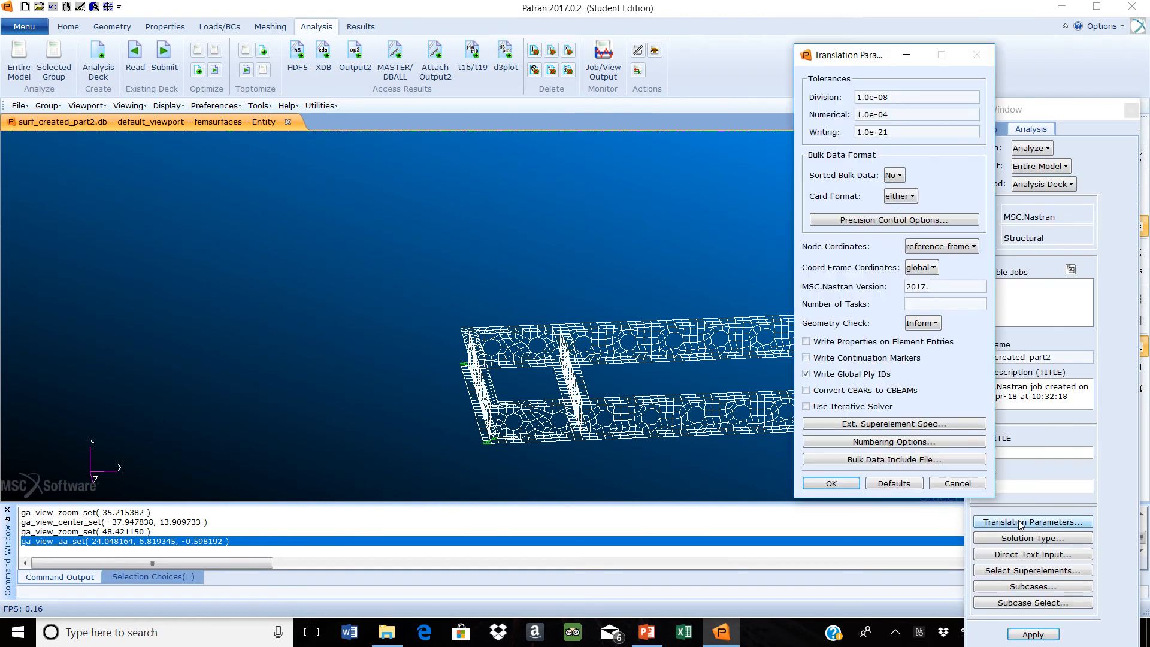
pyautogui.click(912, 198)
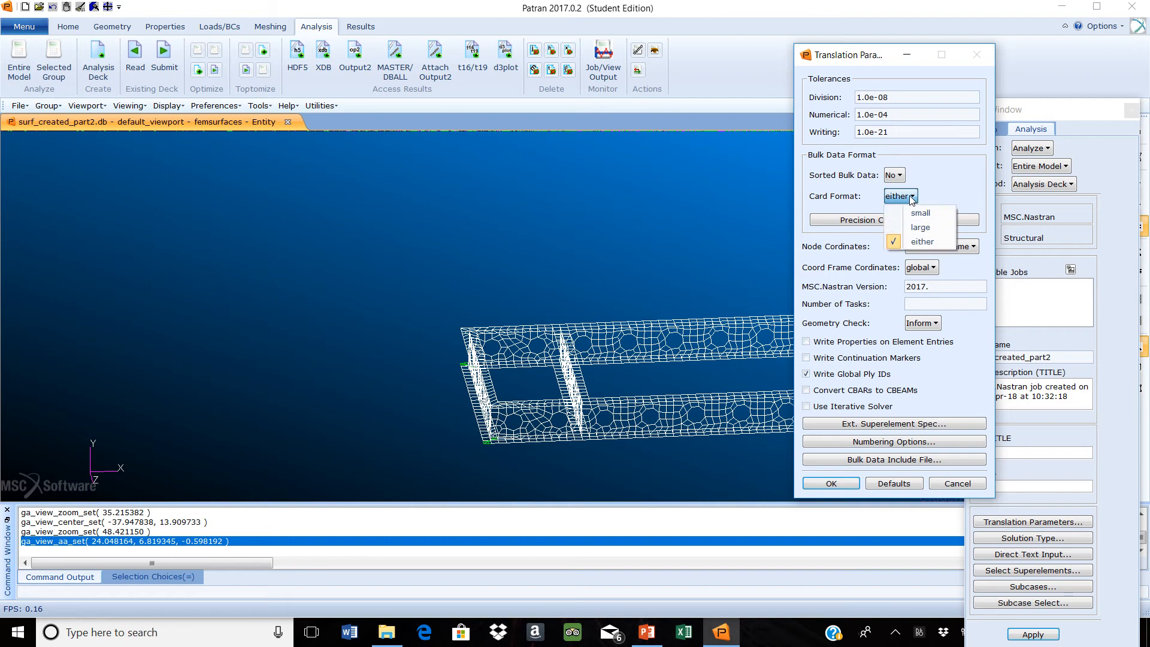
pyautogui.click(921, 214)
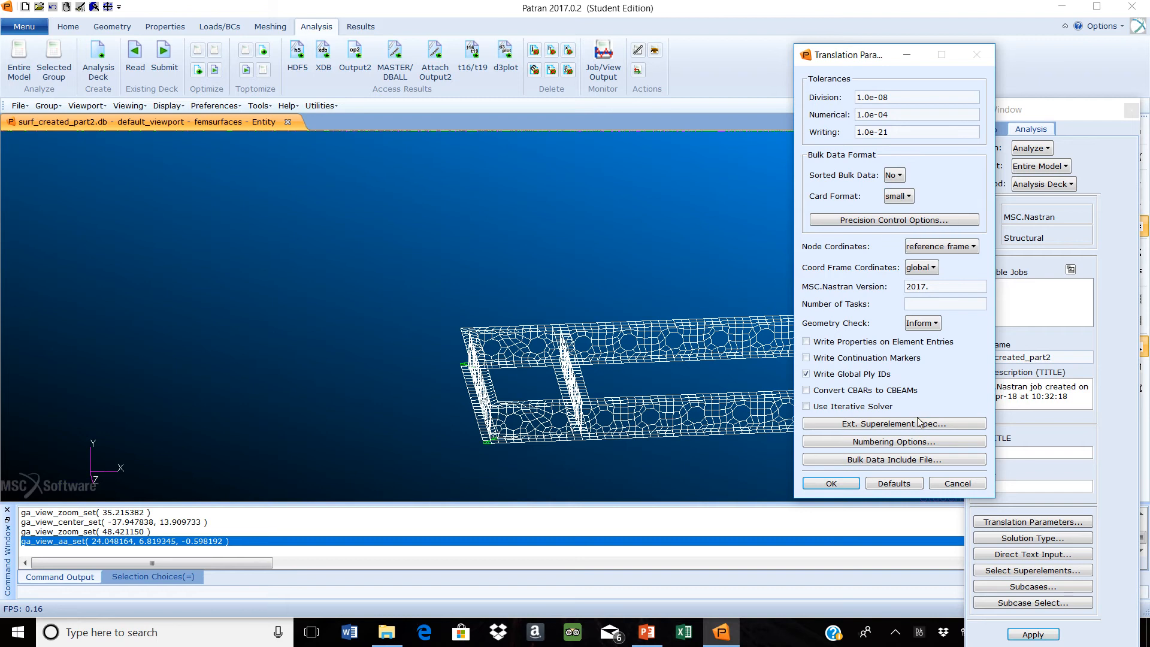
pyautogui.click(831, 484)
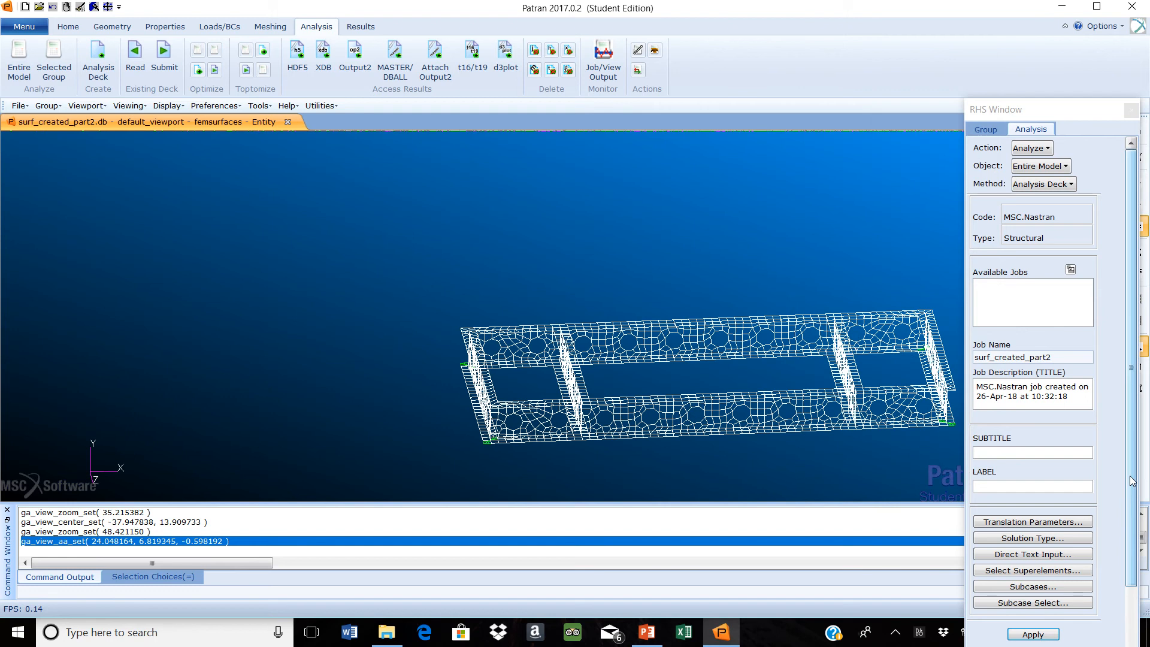
pyautogui.scroll(-2, 1123, 538)
pyautogui.click(1033, 567)
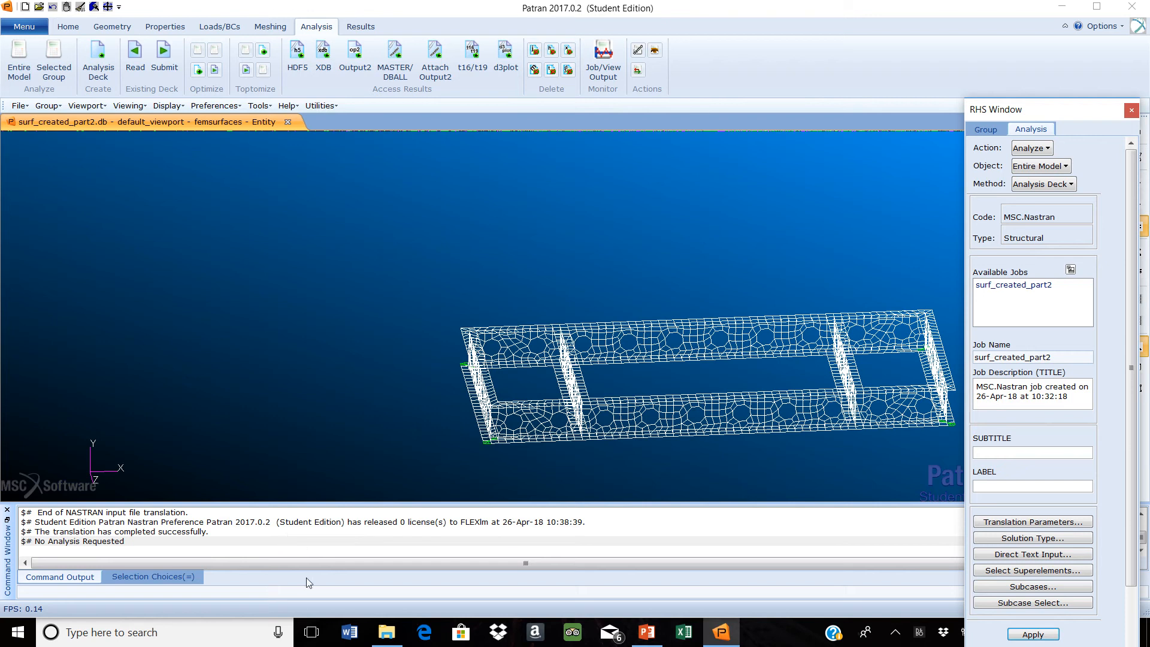
# Check the PRAC6 folder in File Explorer for the generated surf_created_part2 BDF file
pyautogui.moveTo(385, 637)
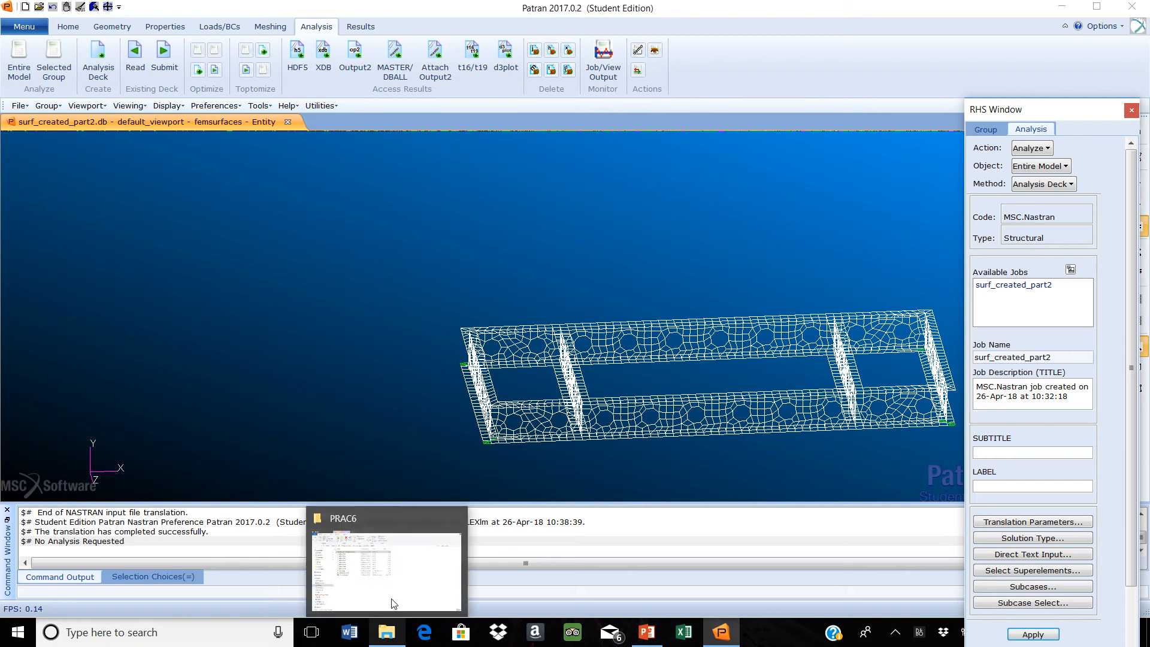
pyautogui.moveTo(401, 579)
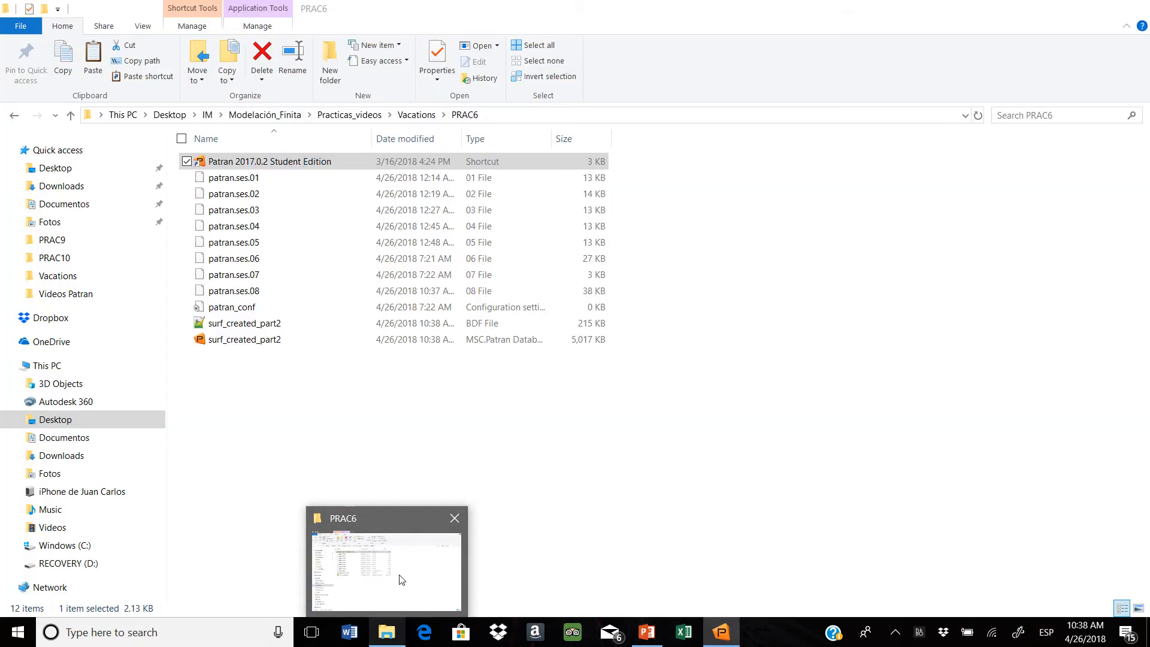
pyautogui.click(402, 580)
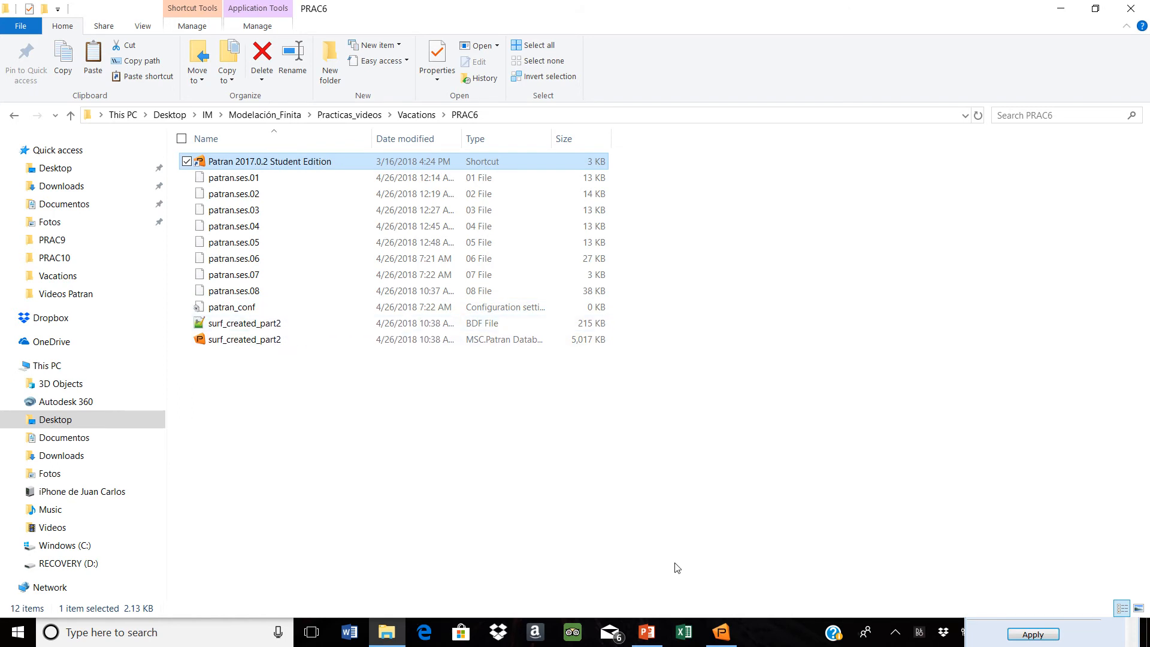
pyautogui.moveTo(721, 632)
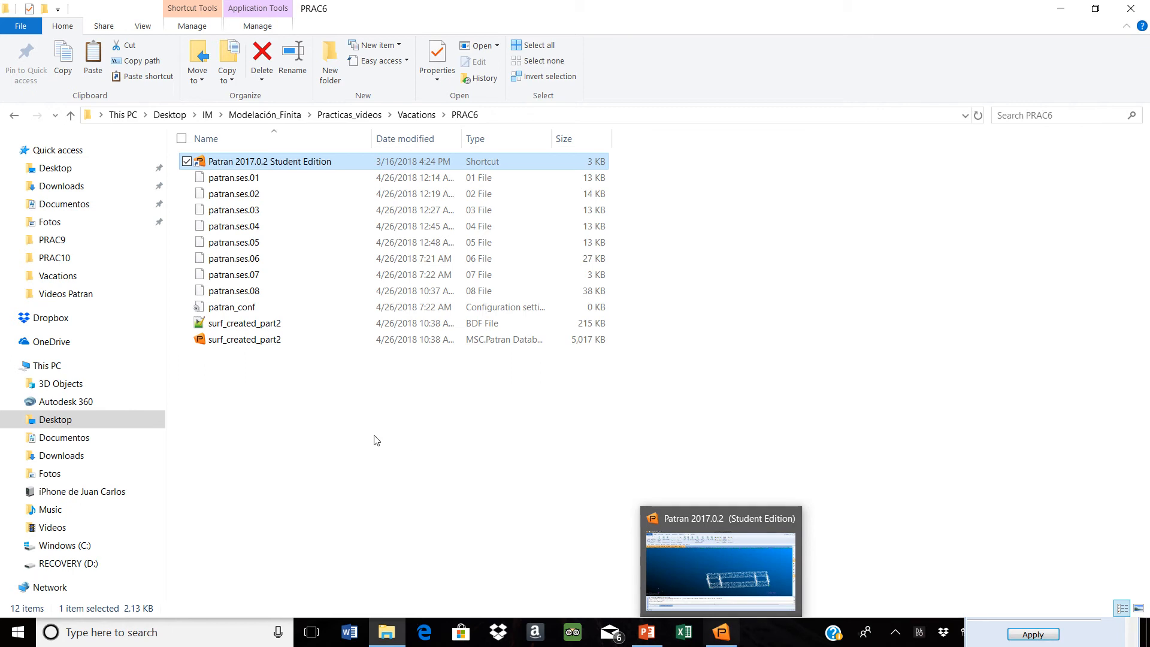
pyautogui.click(1054, 17)
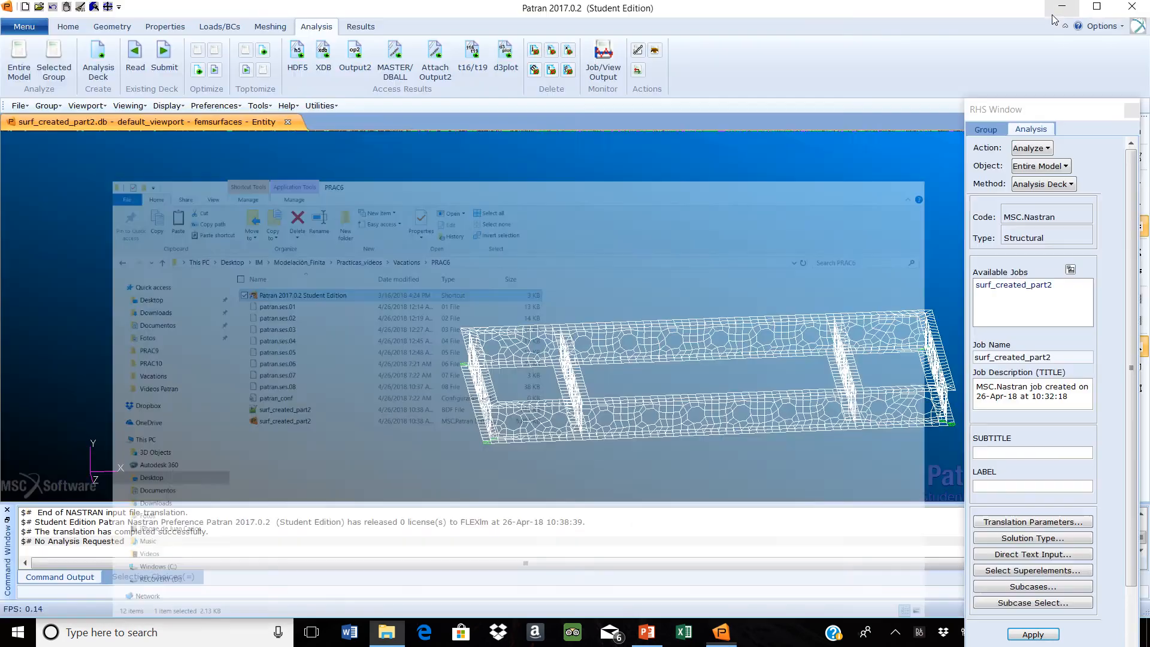
# Launch MSC Nastran from the desktop and browse for its input file to IM, Modelación_Finita, Practicas_videos, Vacations, PRAC6
pyautogui.click(1063, 8)
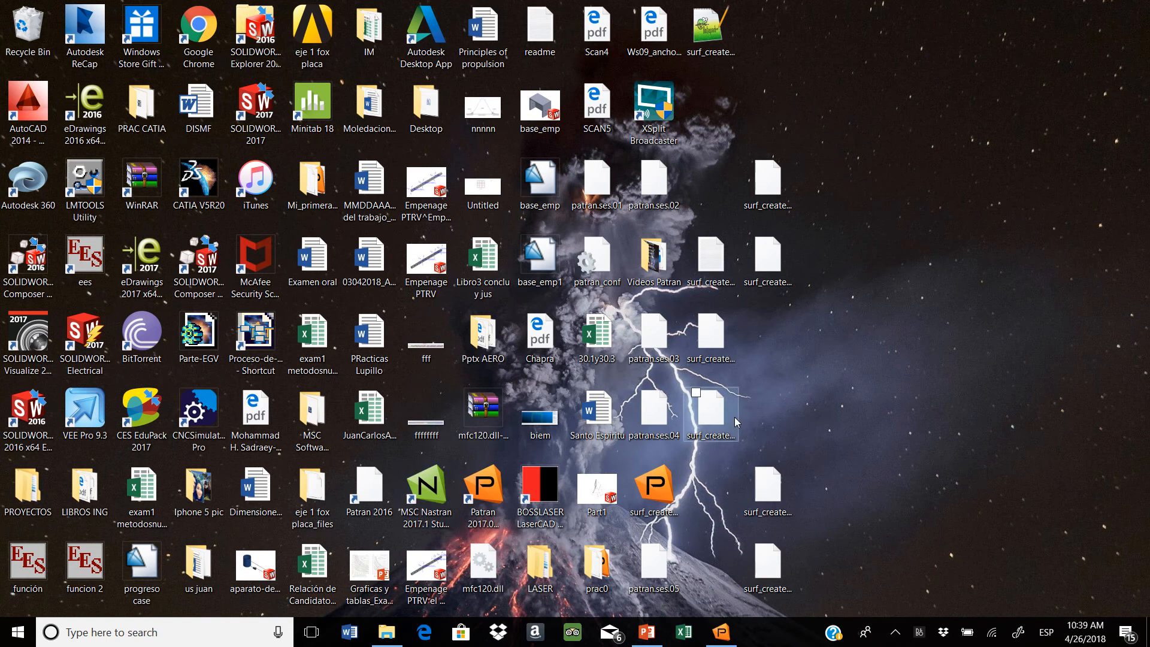
pyautogui.doubleClick(425, 495)
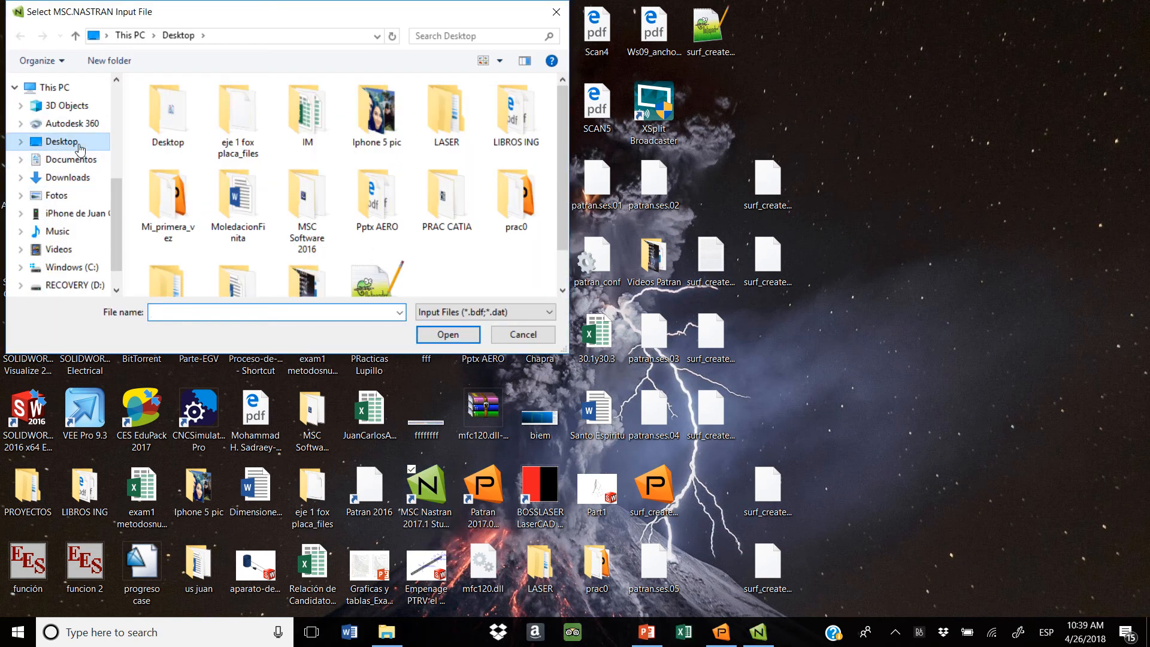
pyautogui.scroll(-1, 557, 179)
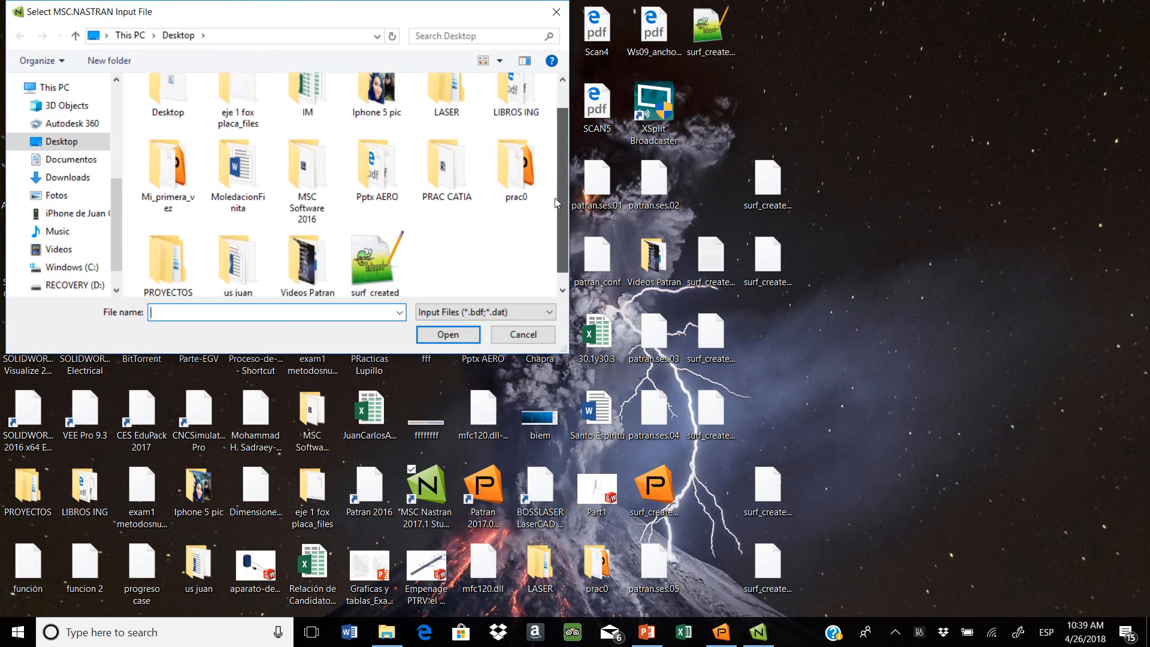
pyautogui.scroll(1, 555, 198)
pyautogui.doubleClick(323, 125)
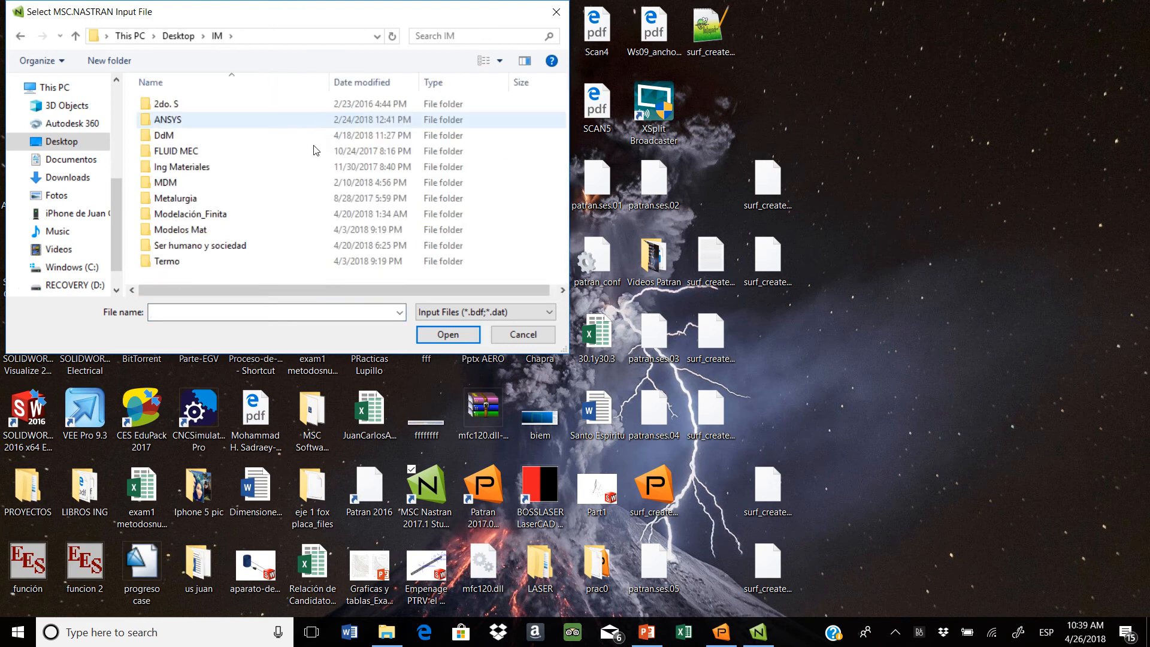
pyautogui.doubleClick(215, 219)
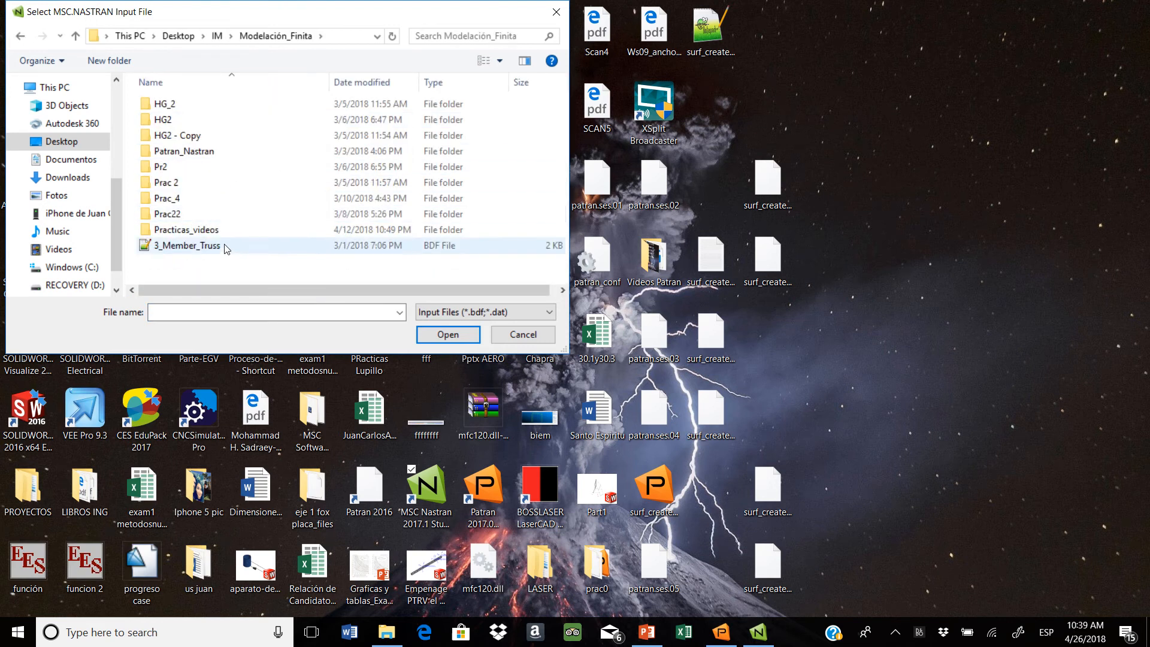
pyautogui.doubleClick(190, 230)
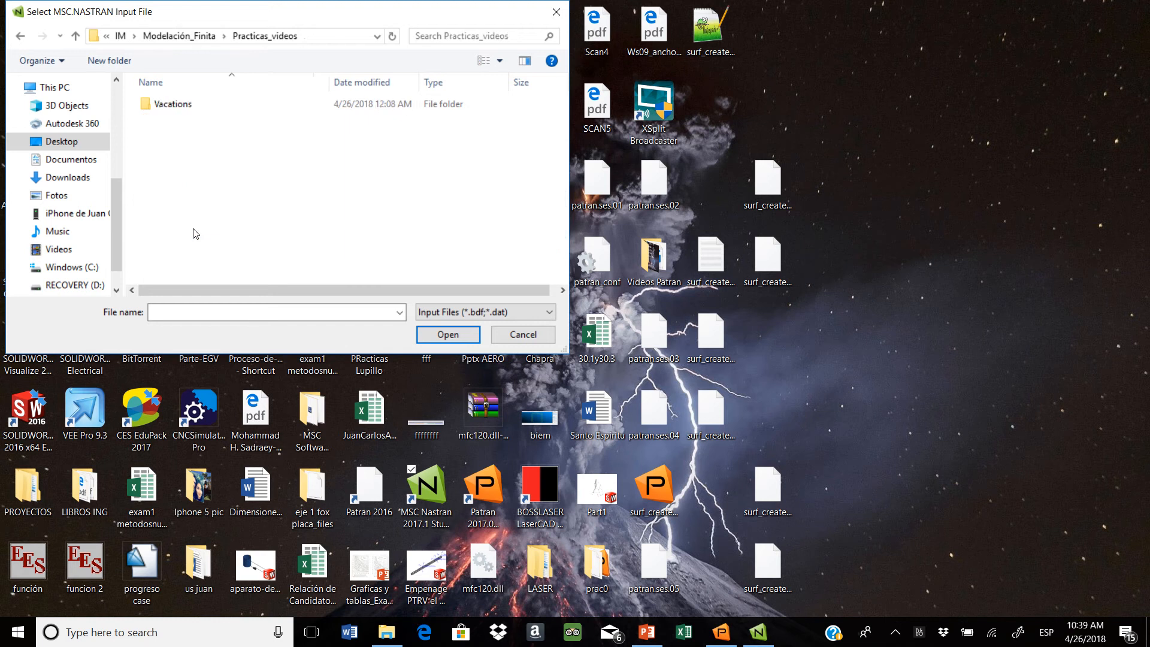
pyautogui.doubleClick(191, 106)
pyautogui.doubleClick(185, 123)
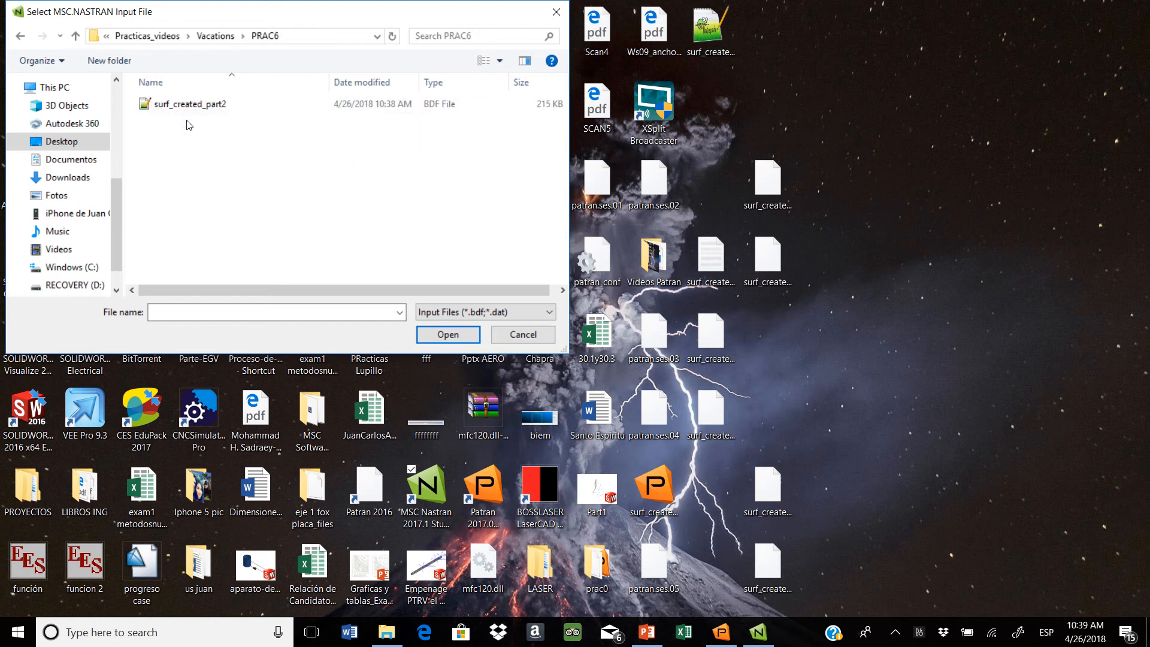
# Choose the surf_created_part2 BDF file as the Nastran input and run the analysis without optional keywords
pyautogui.click(204, 108)
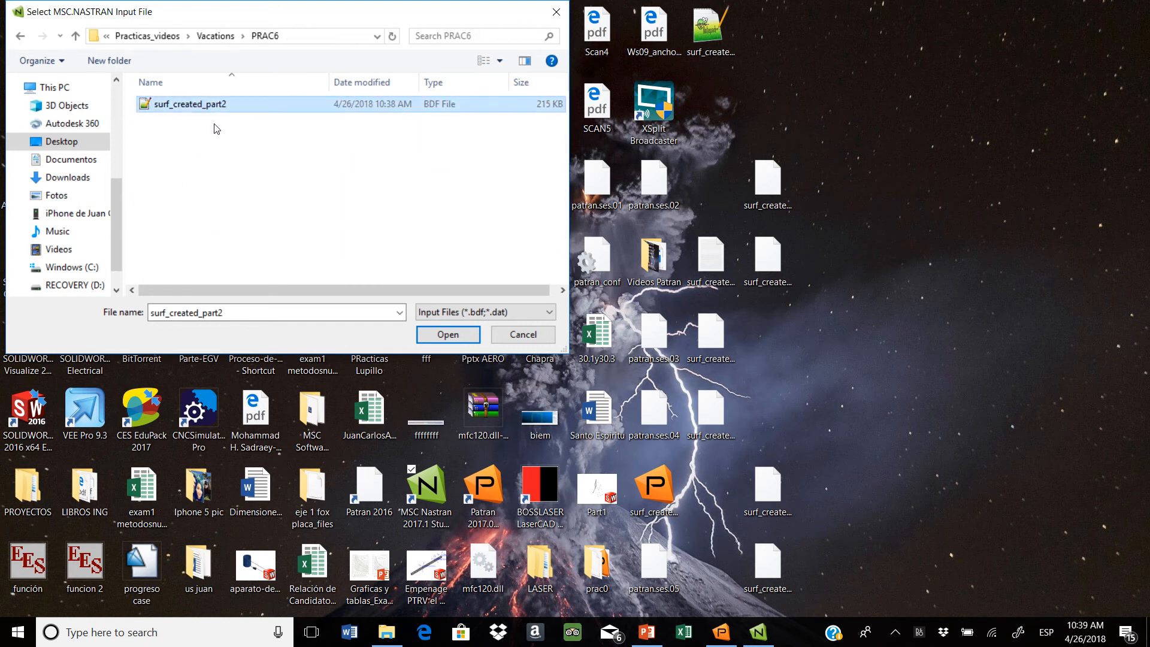
pyautogui.click(451, 336)
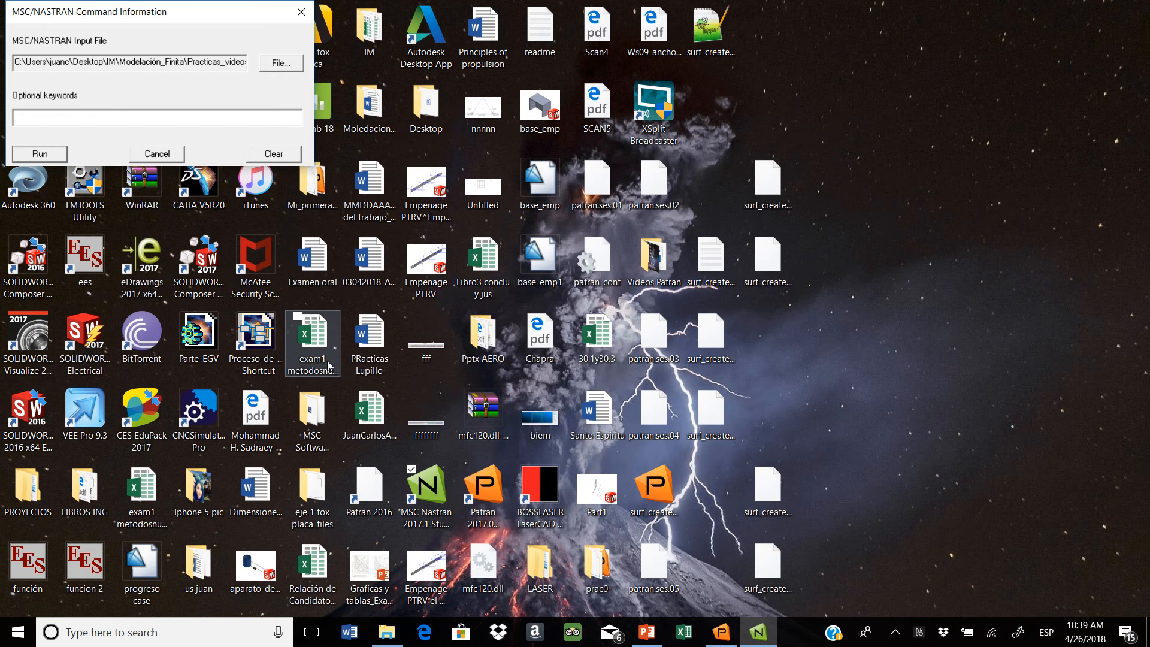
pyautogui.click(34, 155)
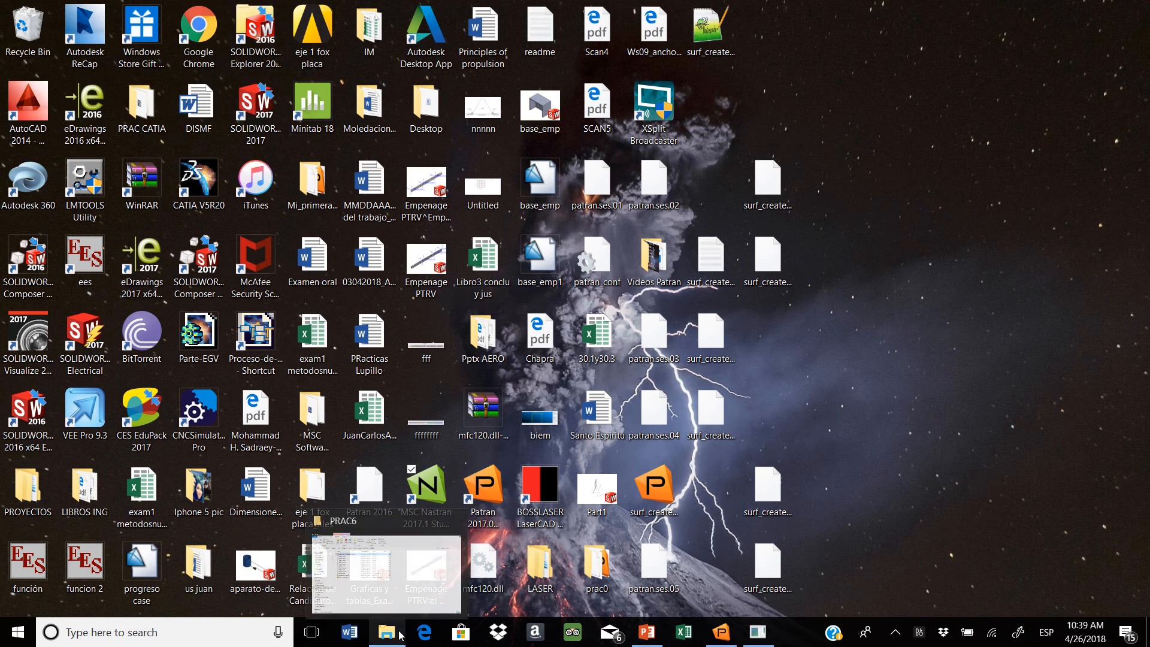
# Check the PRAC6 folder in File Explorer for the output files of the Nastran run
pyautogui.click(359, 566)
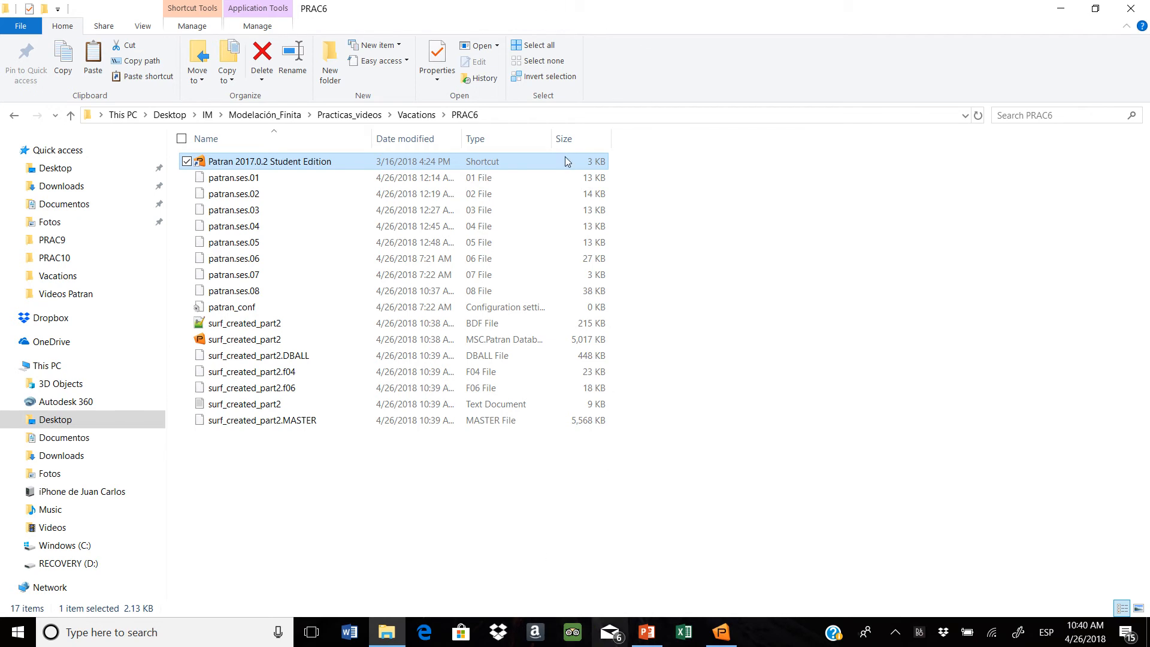
pyautogui.click(1059, 9)
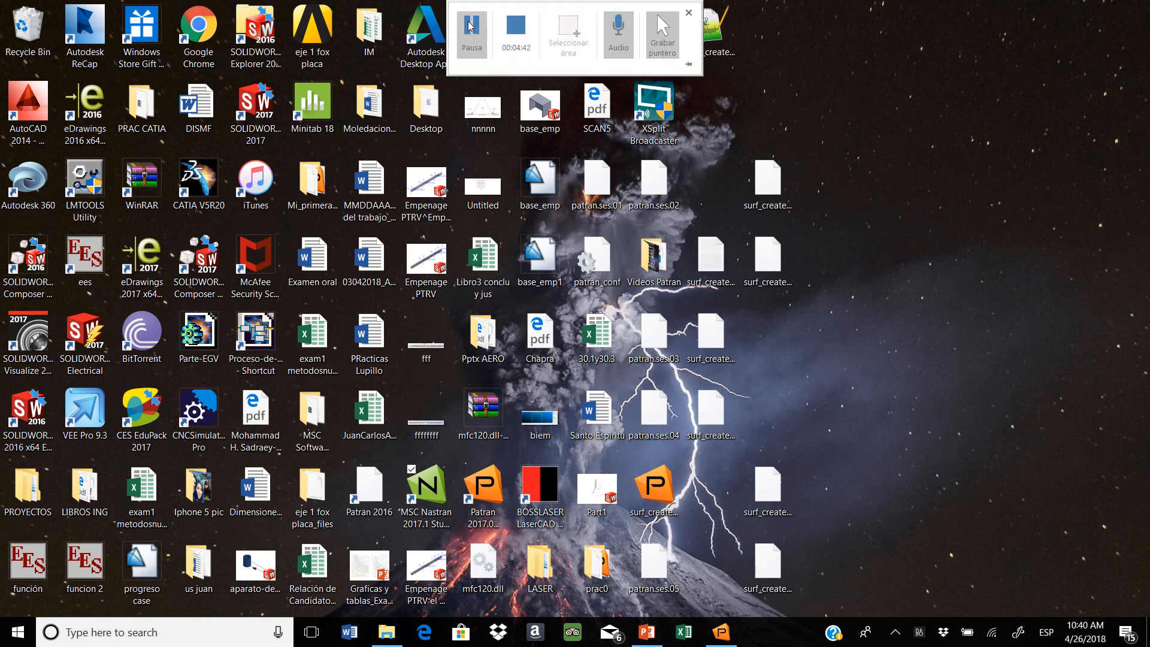
pyautogui.click(471, 26)
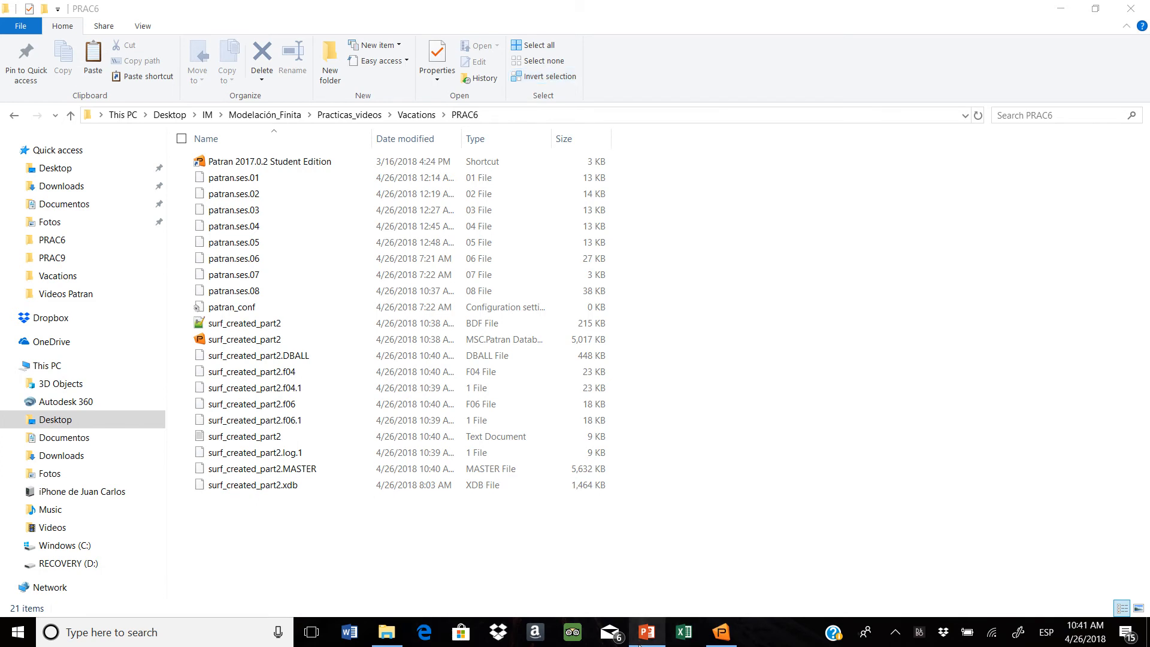
# Switch back to Patran and set the analysis action to Access Results with the Attach XDB object
pyautogui.click(722, 632)
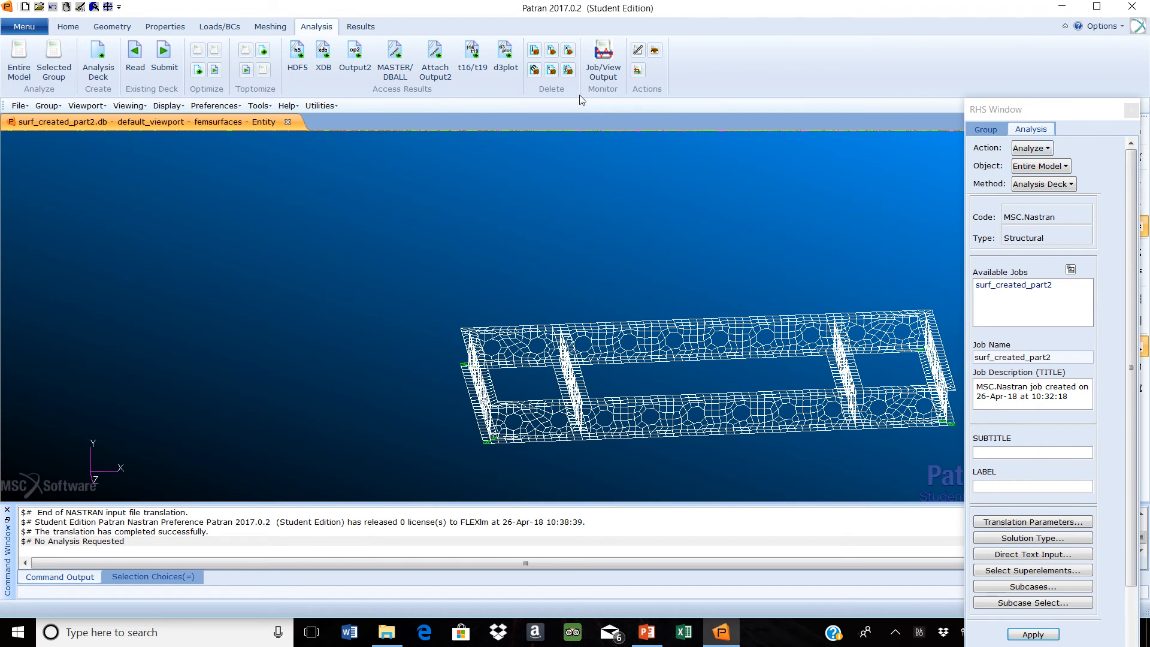
pyautogui.click(1048, 148)
pyautogui.click(1061, 206)
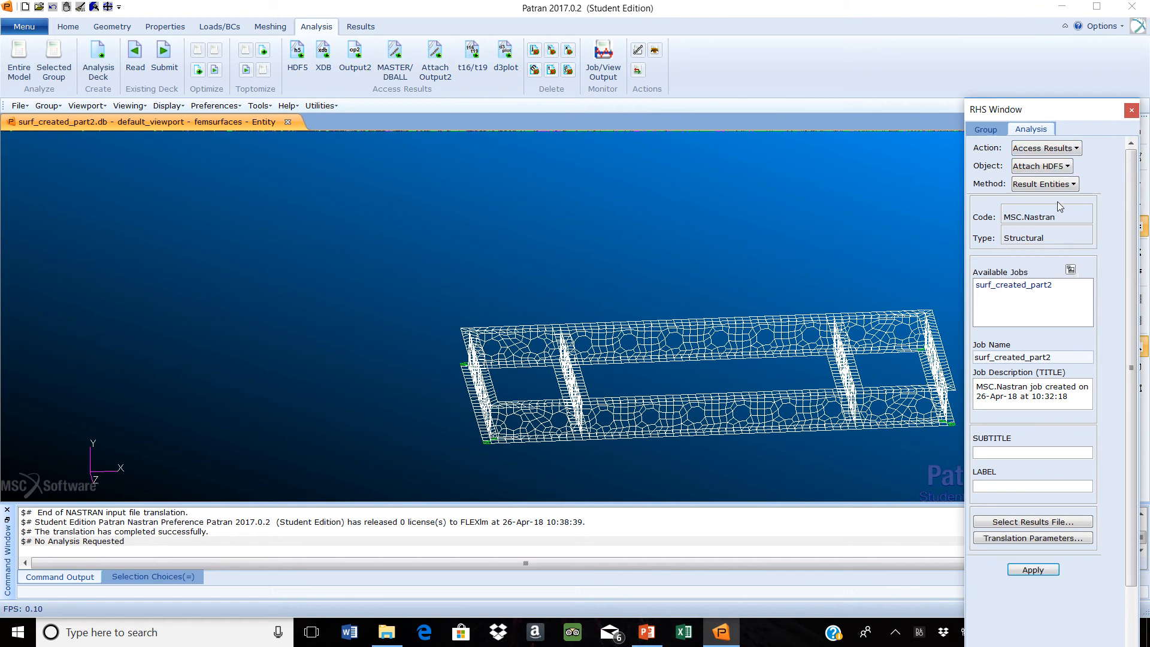
pyautogui.click(1070, 169)
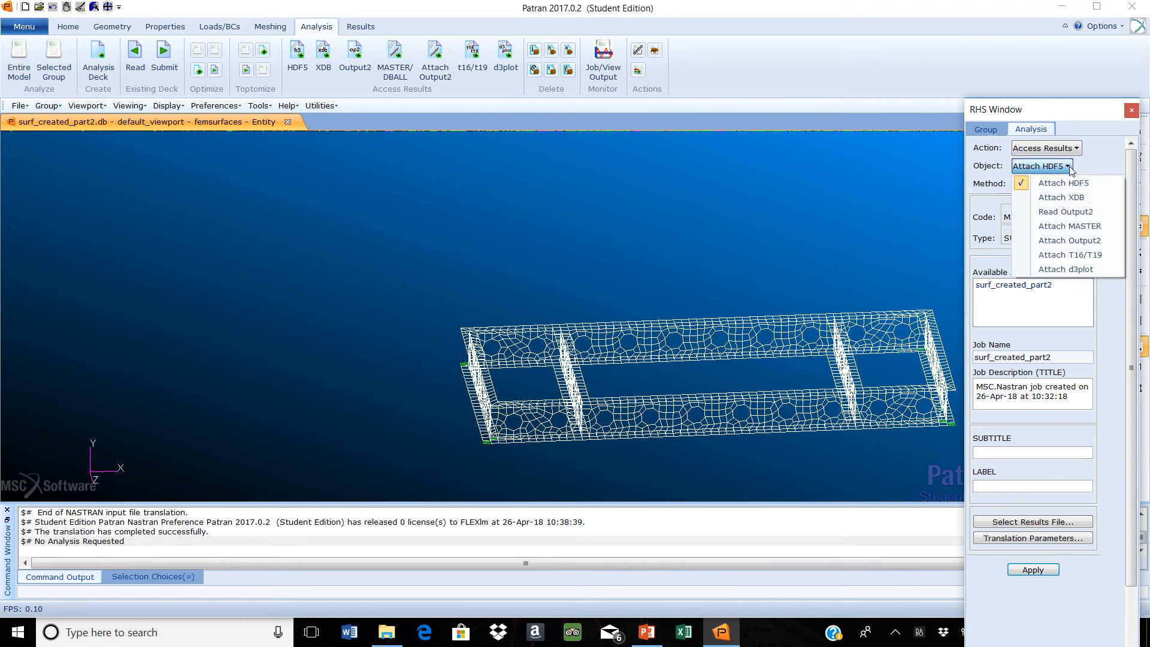
pyautogui.click(1071, 200)
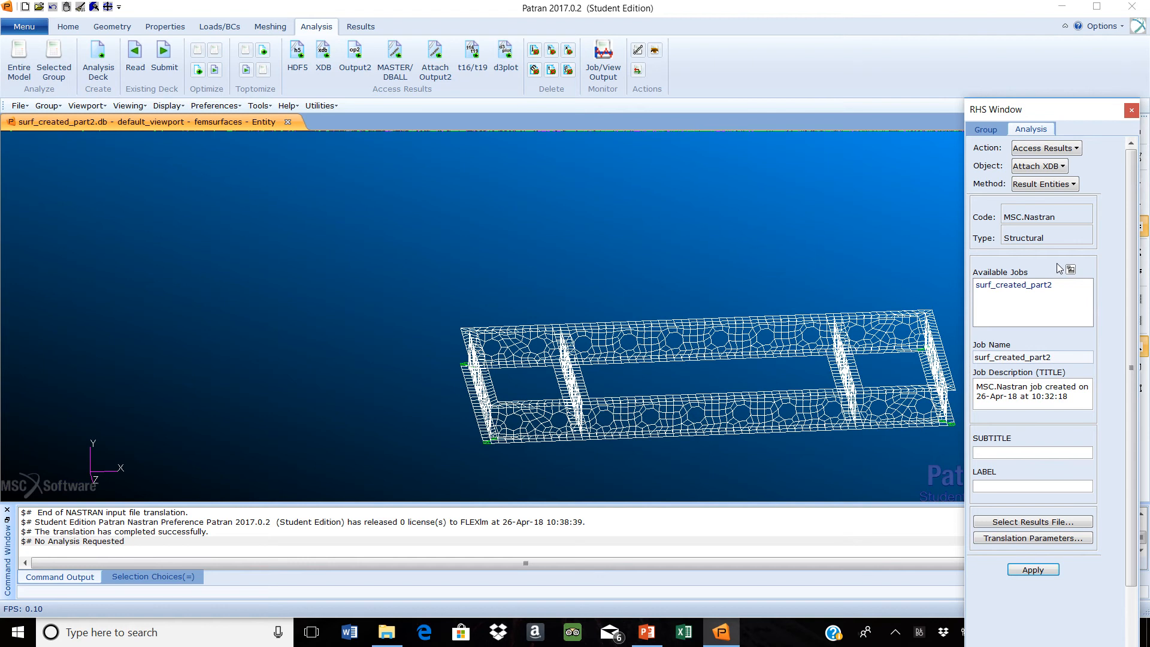
# Select surf_created_part2.xdb as the results file and attach its result entities to the model
pyautogui.click(1018, 521)
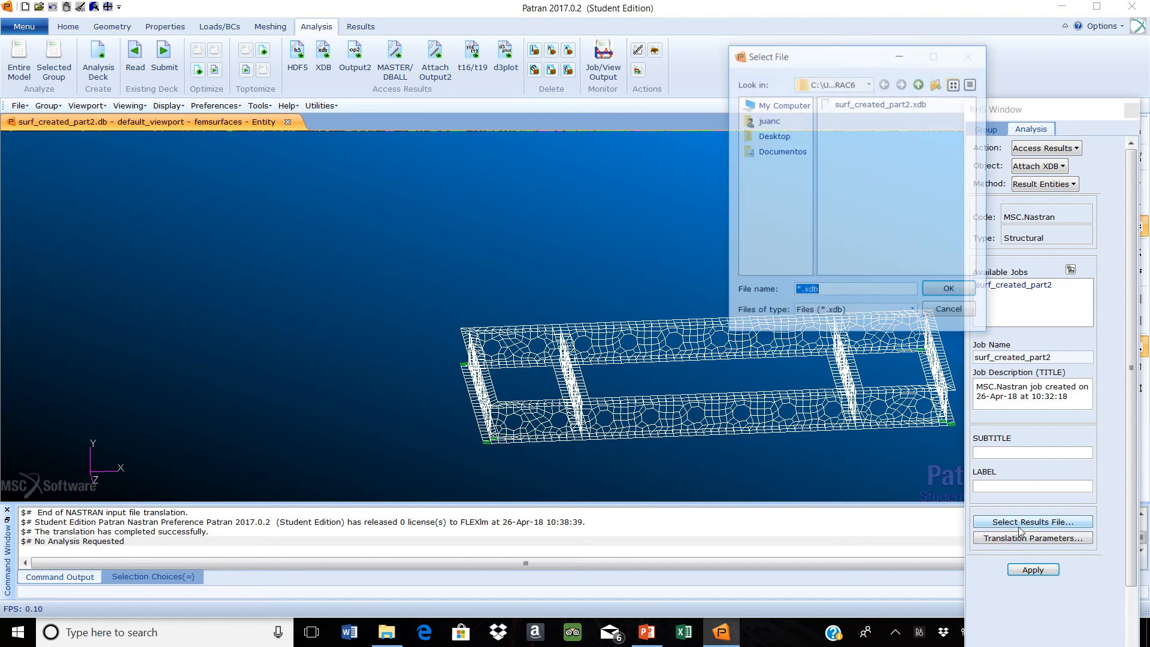
pyautogui.click(881, 103)
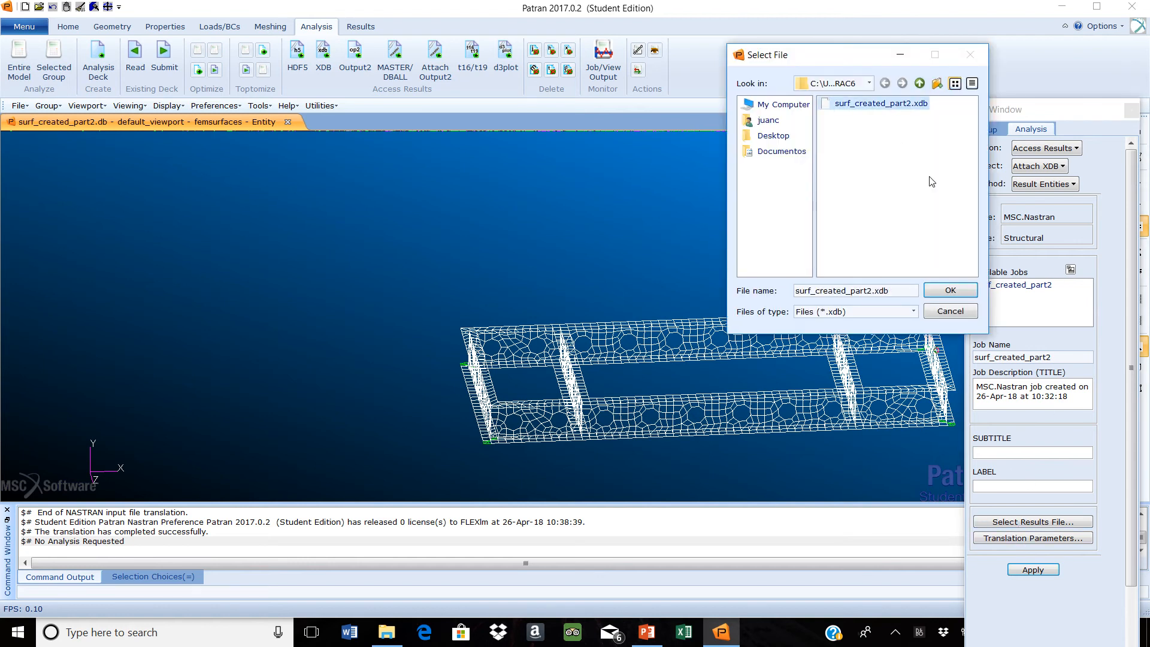
pyautogui.click(951, 291)
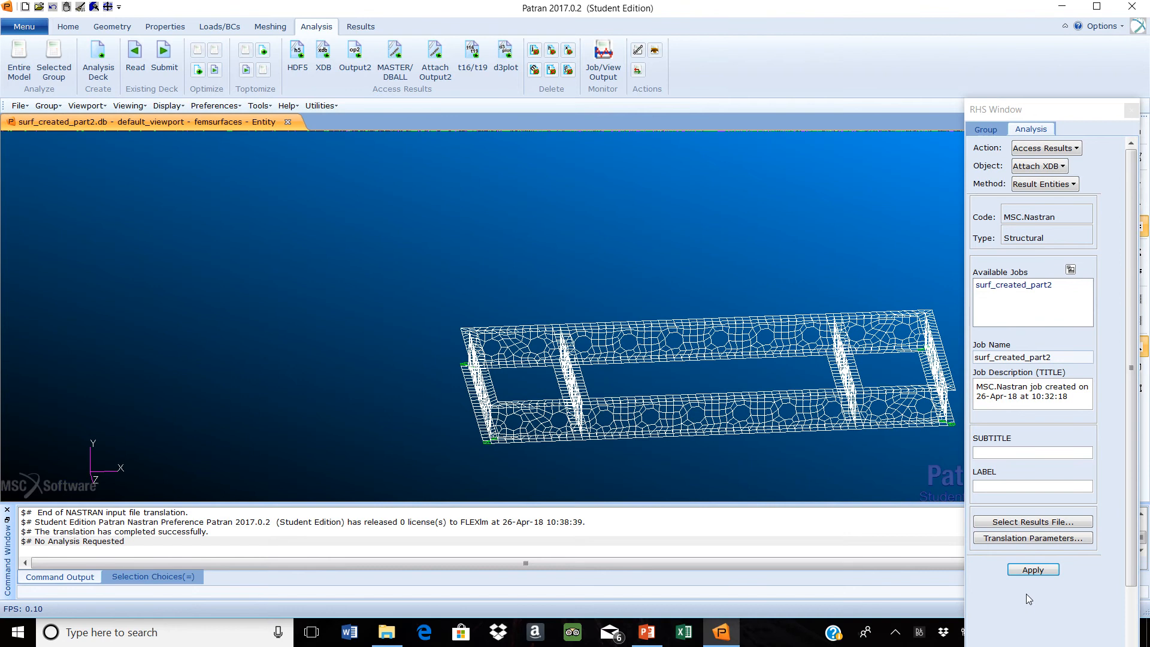
pyautogui.click(1036, 574)
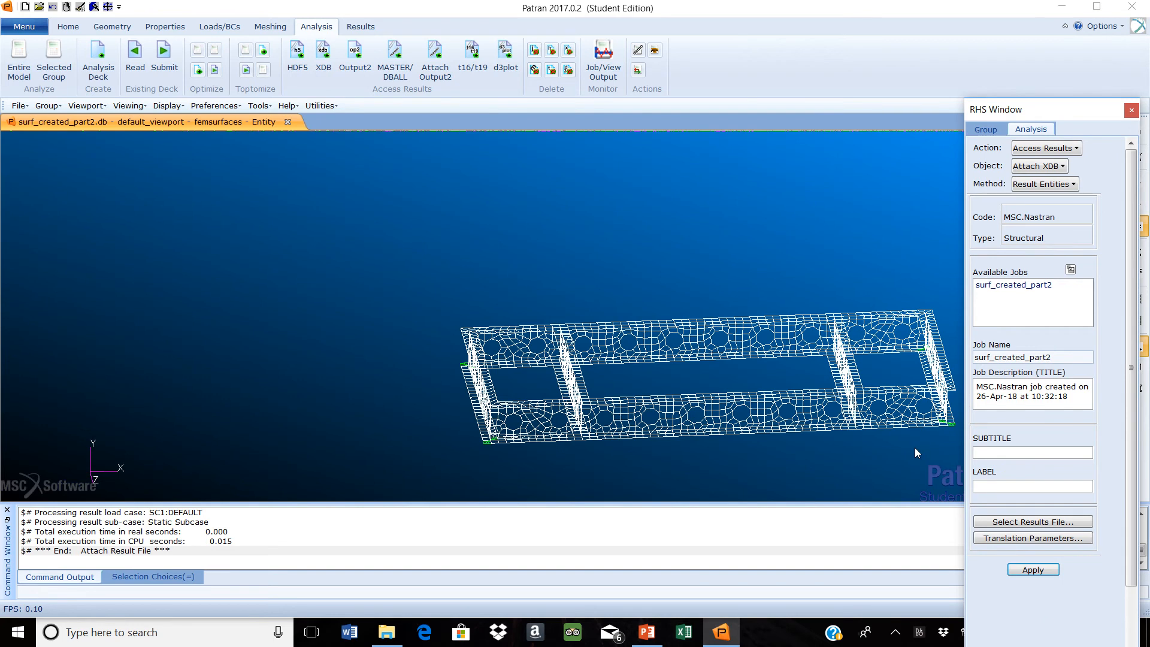
# Set up a deformation result plot of the translational displacements for the static subcase
pyautogui.click(360, 27)
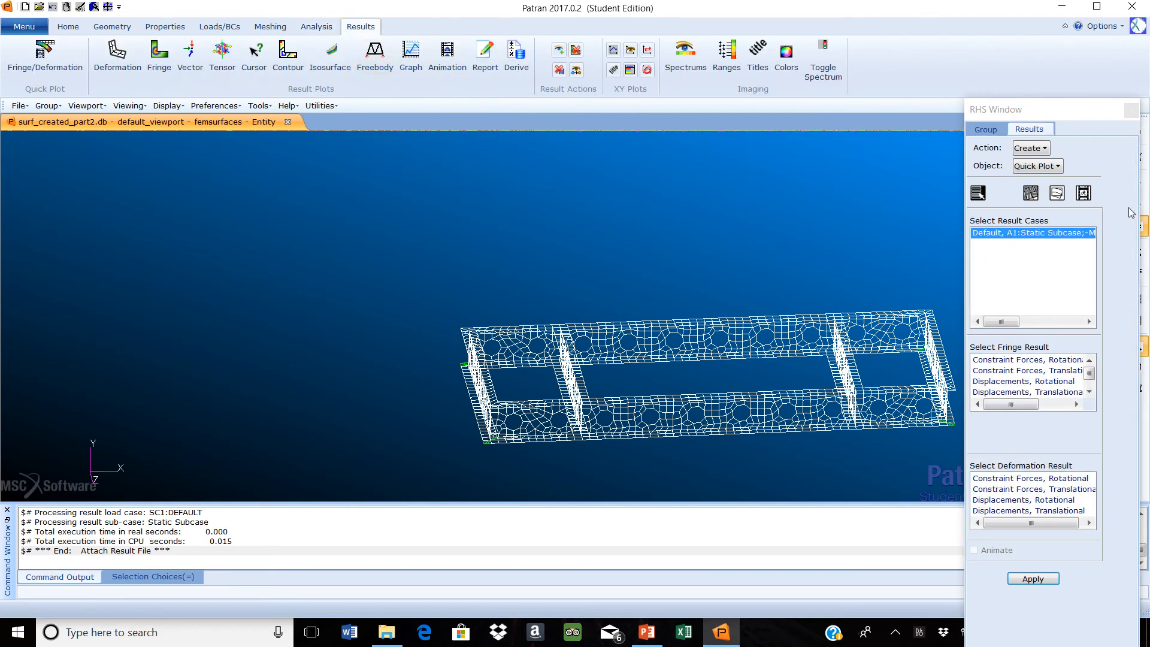
pyautogui.click(1056, 168)
pyautogui.click(1056, 200)
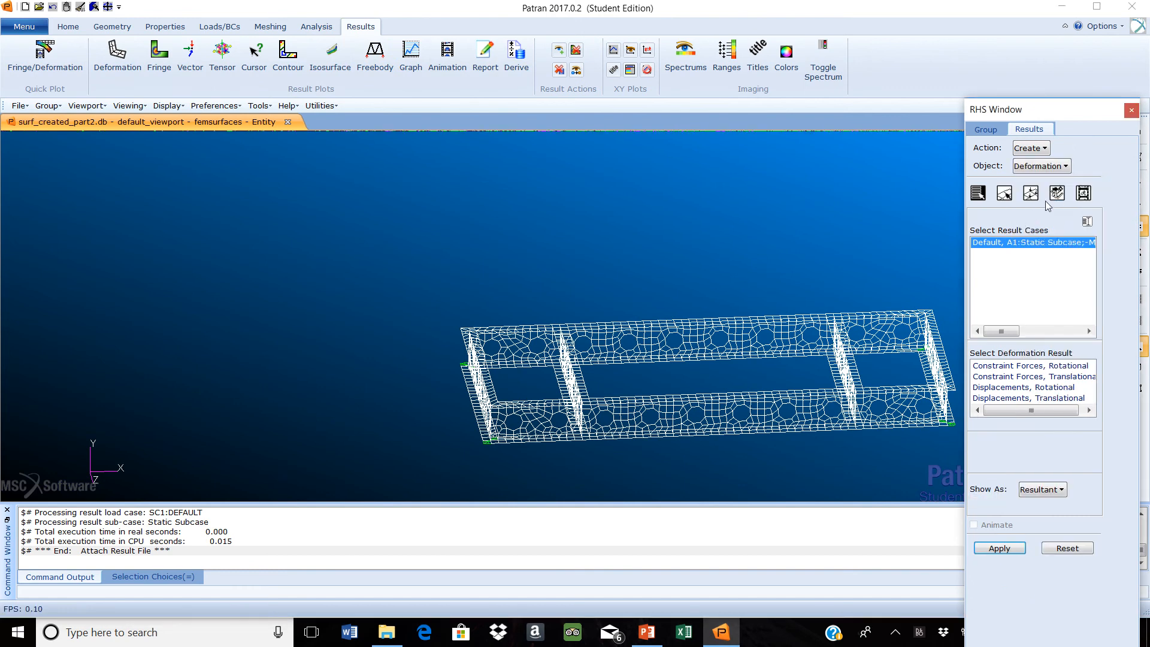
pyautogui.click(1059, 398)
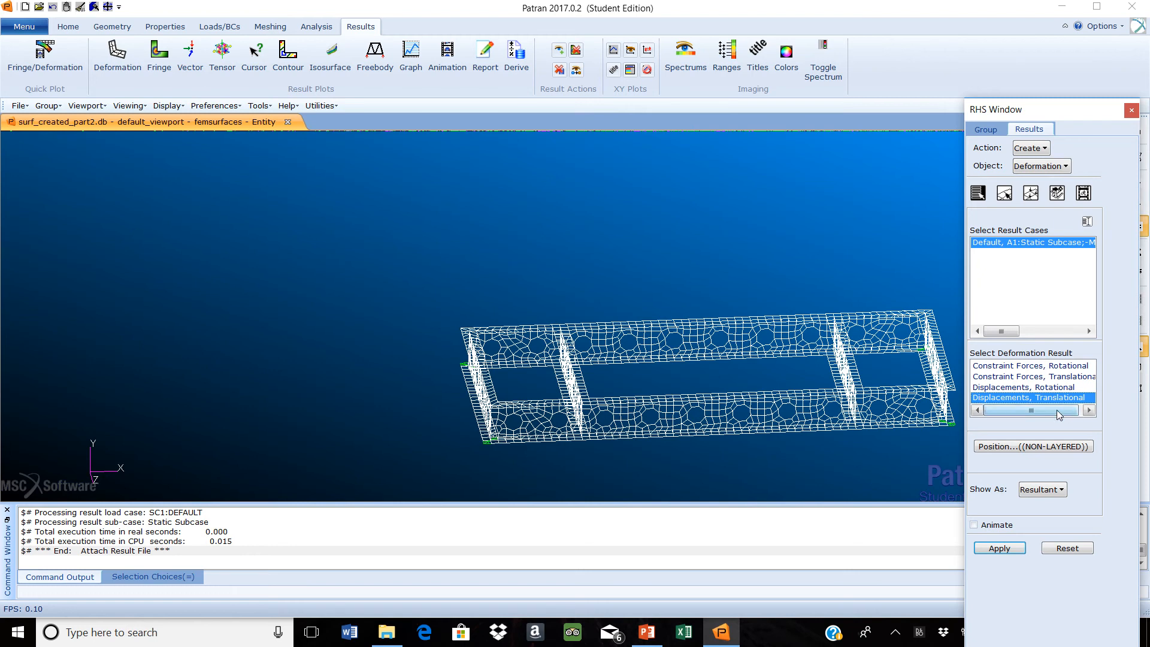
# Set the deformation's model scale factor to 0.01, hide the undeformed shape and plot the result
pyautogui.click(1031, 193)
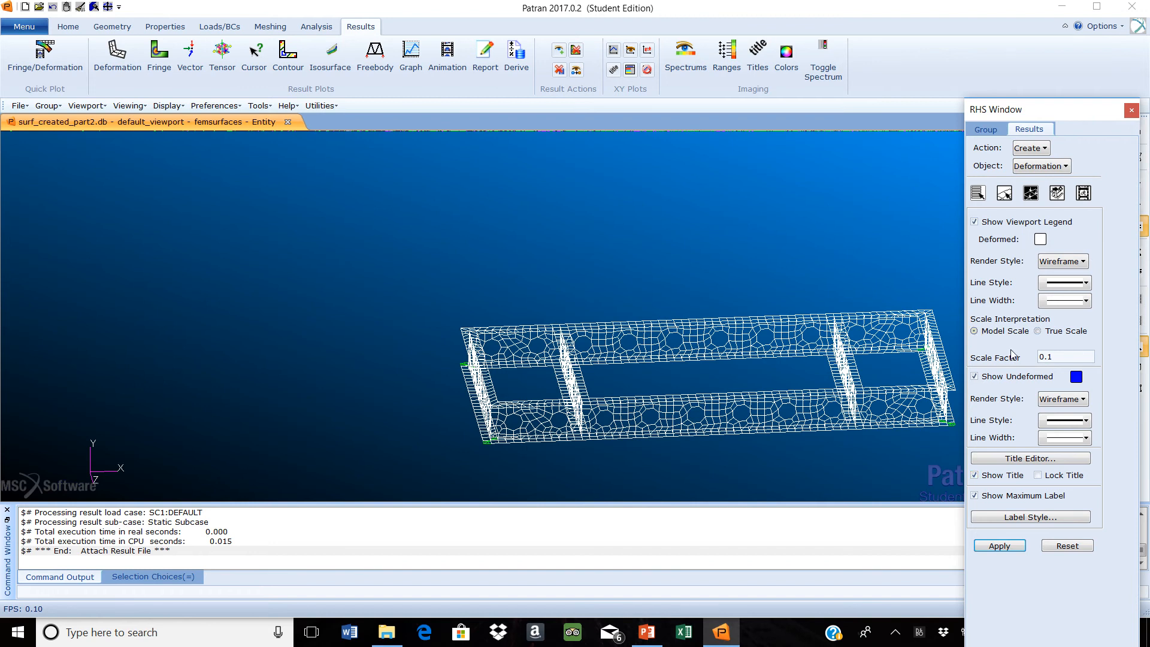
pyautogui.click(1051, 356)
pyautogui.press('BackSpace')
pyautogui.press('BackSpace')
pyautogui.click(1043, 357)
pyautogui.write('0')
pyautogui.click(975, 377)
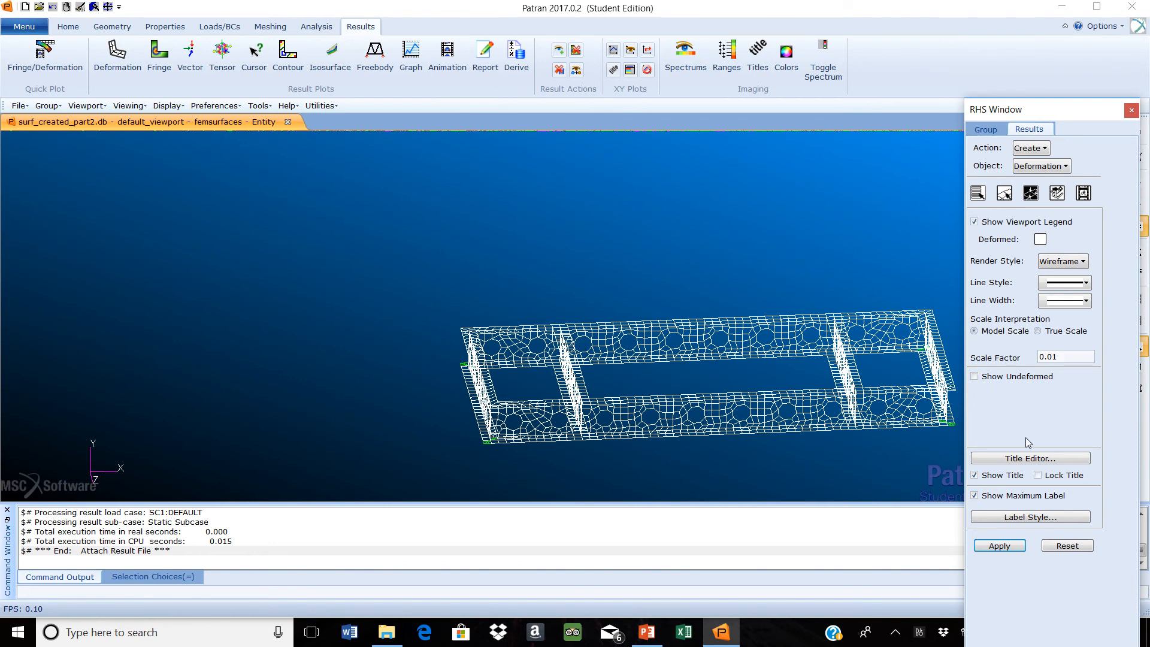
pyautogui.click(996, 548)
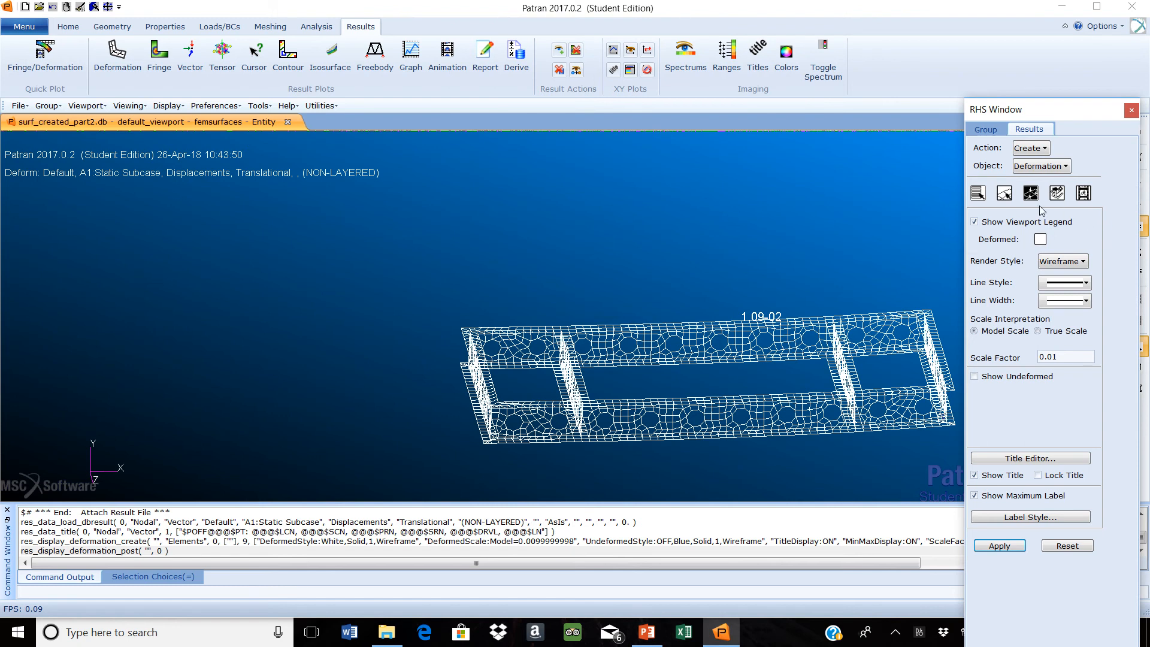
# Change the deformed shape to the Shaded render style in blue and update the deformation plot
pyautogui.click(1082, 263)
pyautogui.click(1086, 322)
pyautogui.click(1041, 240)
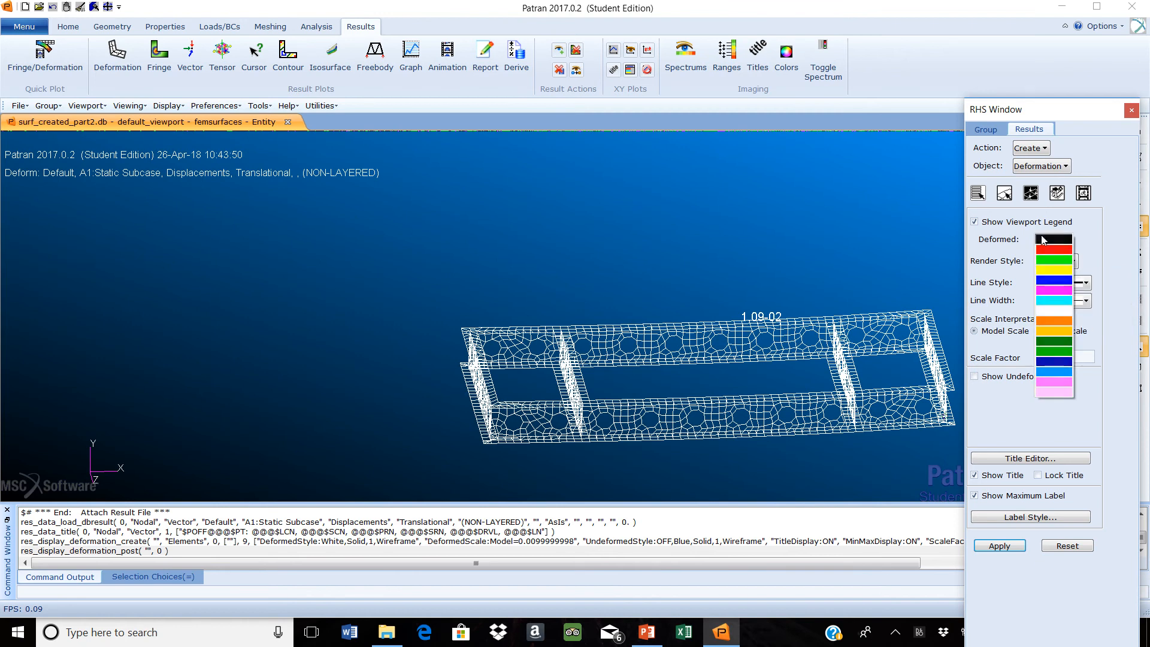
pyautogui.click(1057, 281)
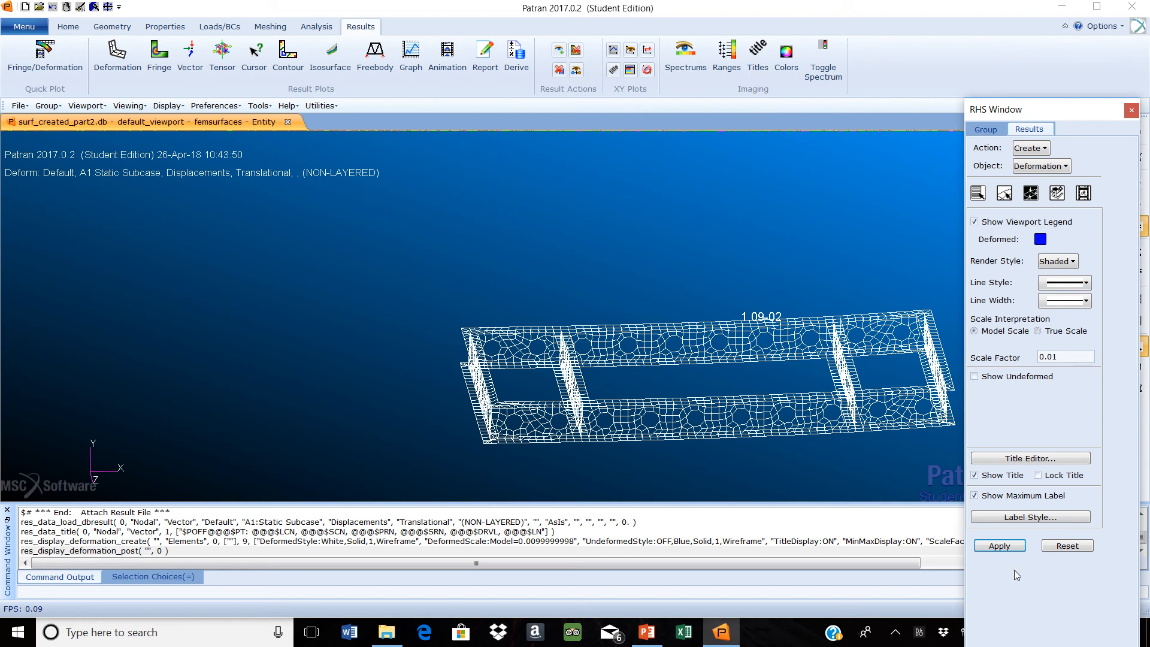
pyautogui.click(999, 545)
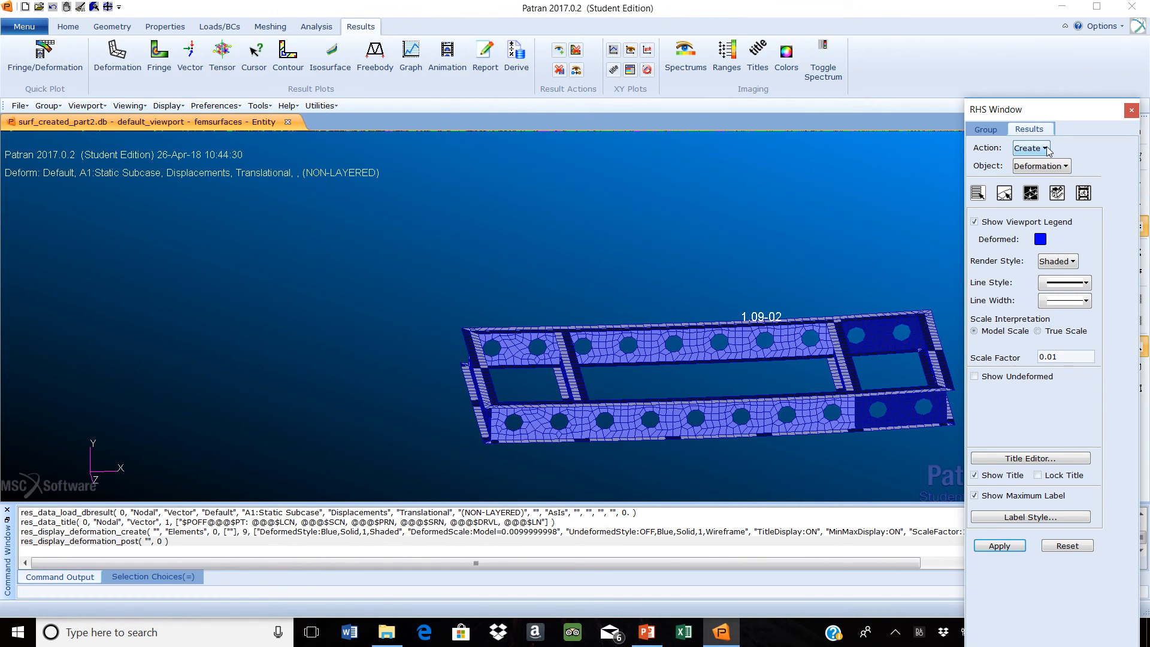
# Create a fringe plot of the static subcase's Stress Tensor with von Mises quantity at position Z1 and check its color legend
pyautogui.click(1068, 168)
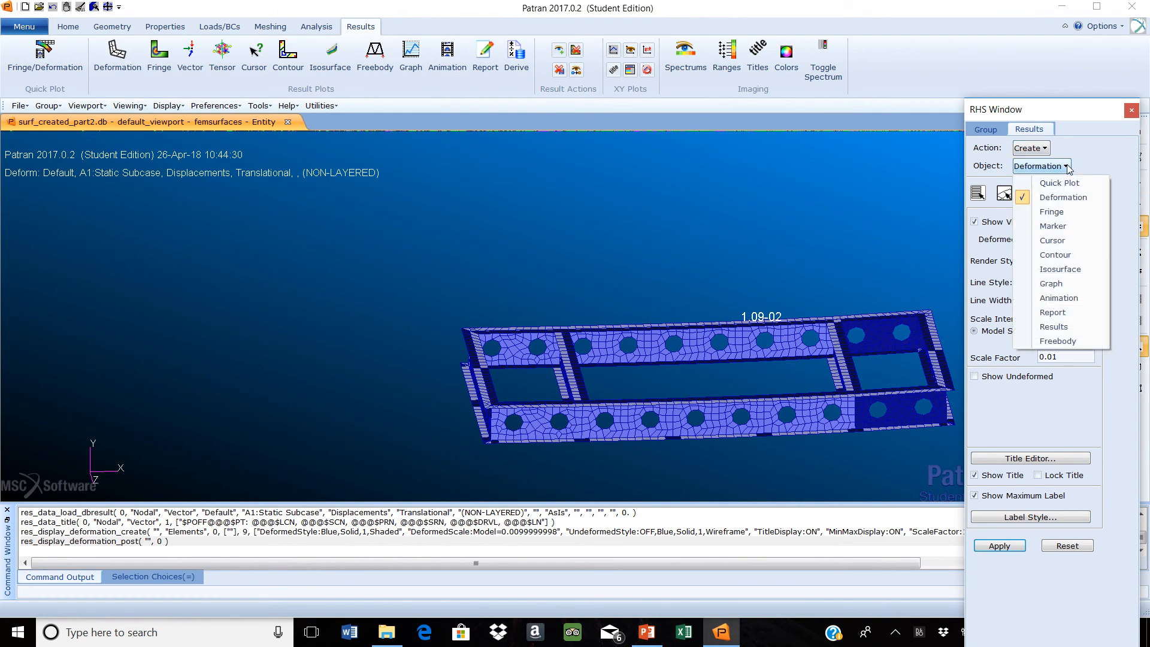
pyautogui.click(1055, 211)
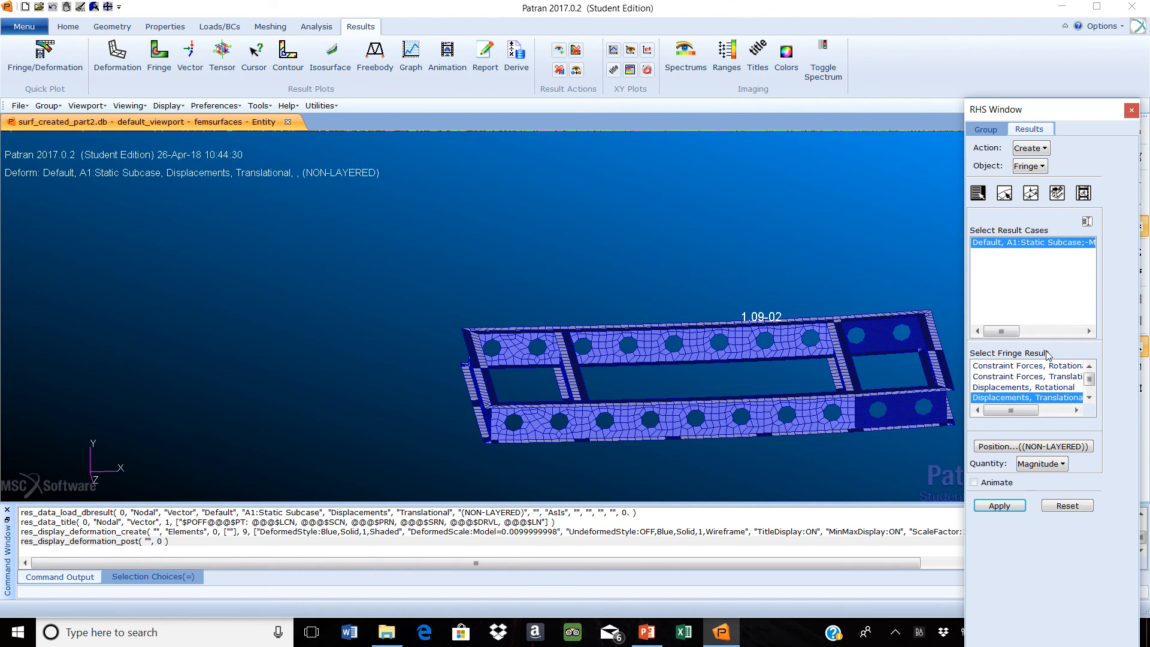
pyautogui.scroll(-3, 1043, 383)
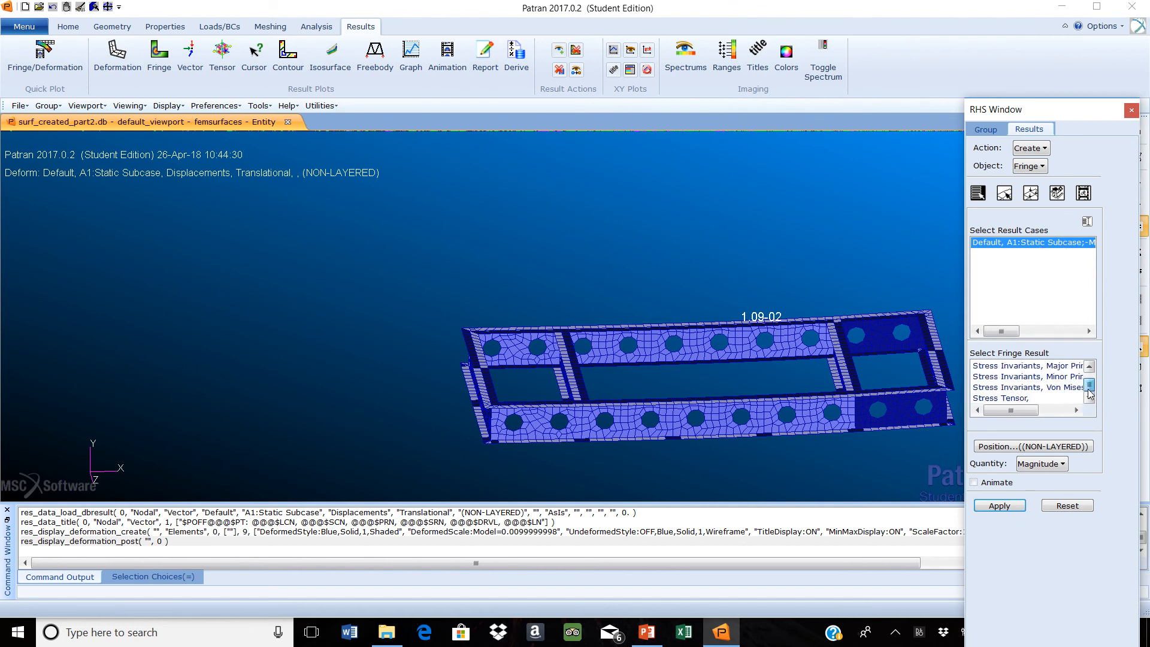
pyautogui.click(1045, 398)
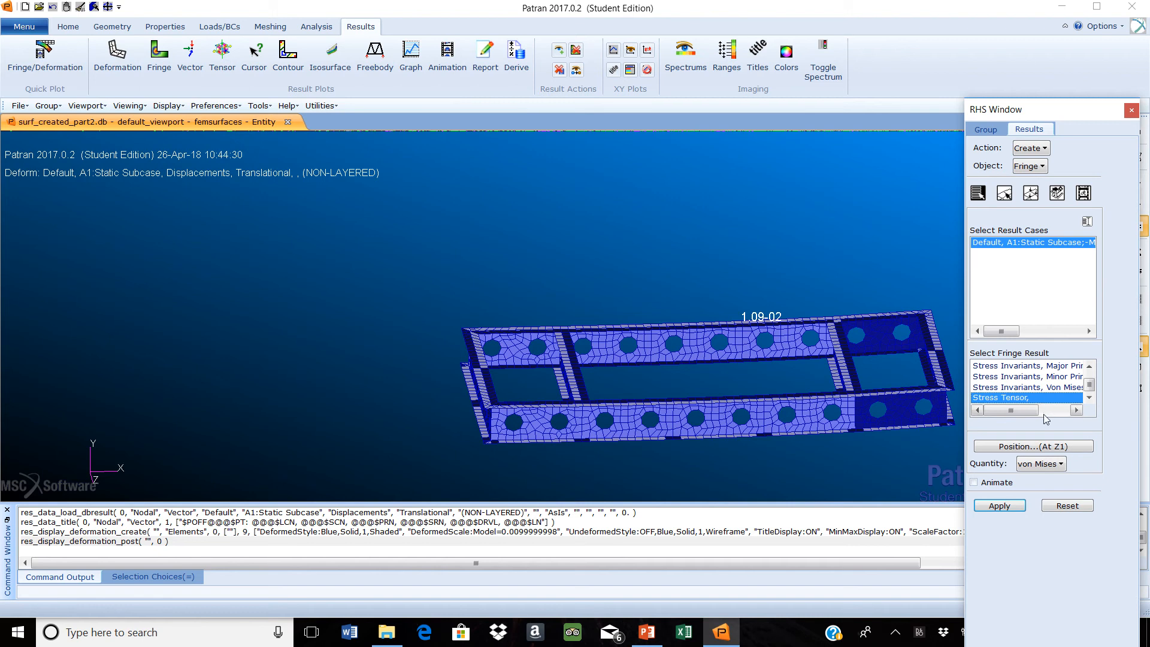
pyautogui.click(1057, 450)
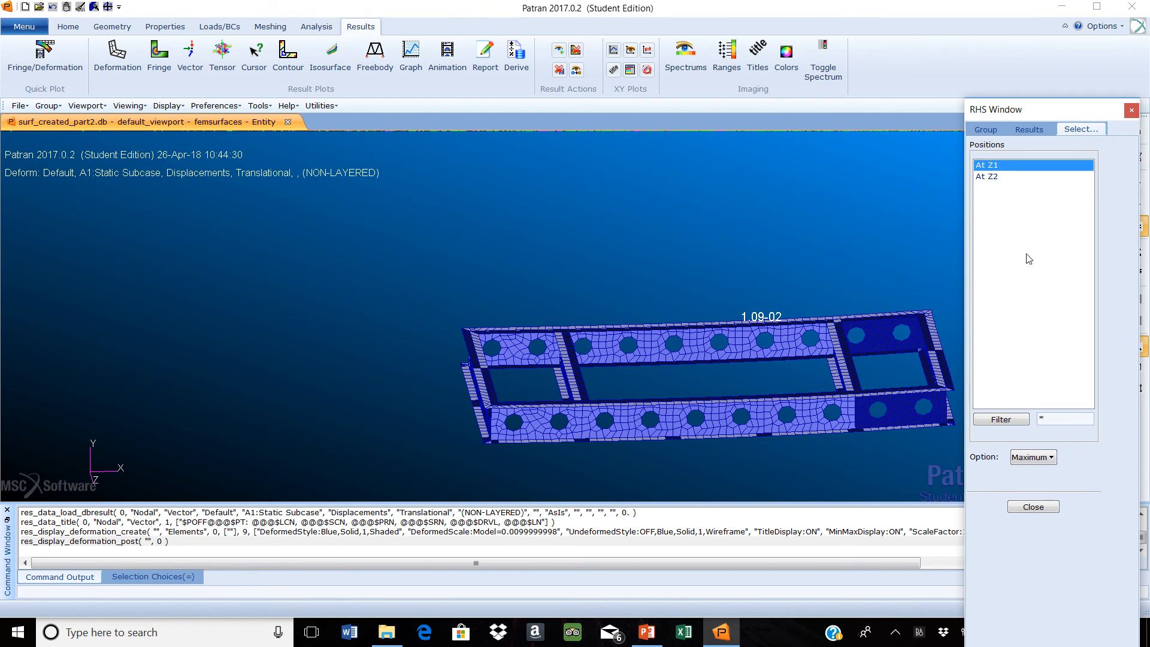
pyautogui.click(1030, 129)
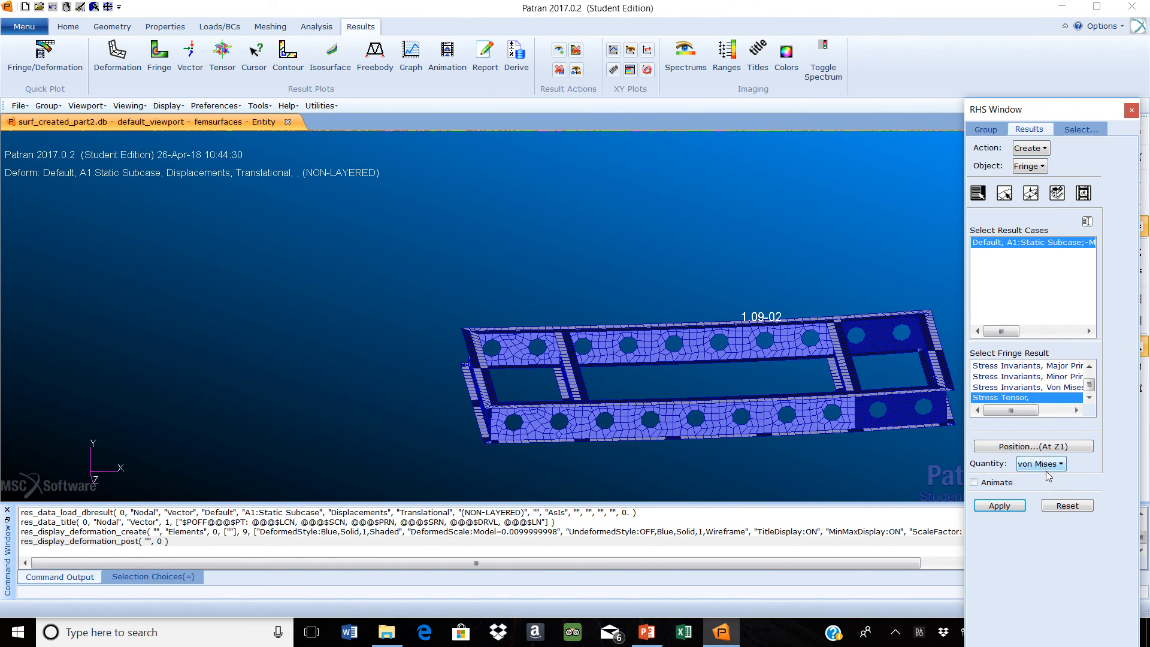
pyautogui.click(1011, 509)
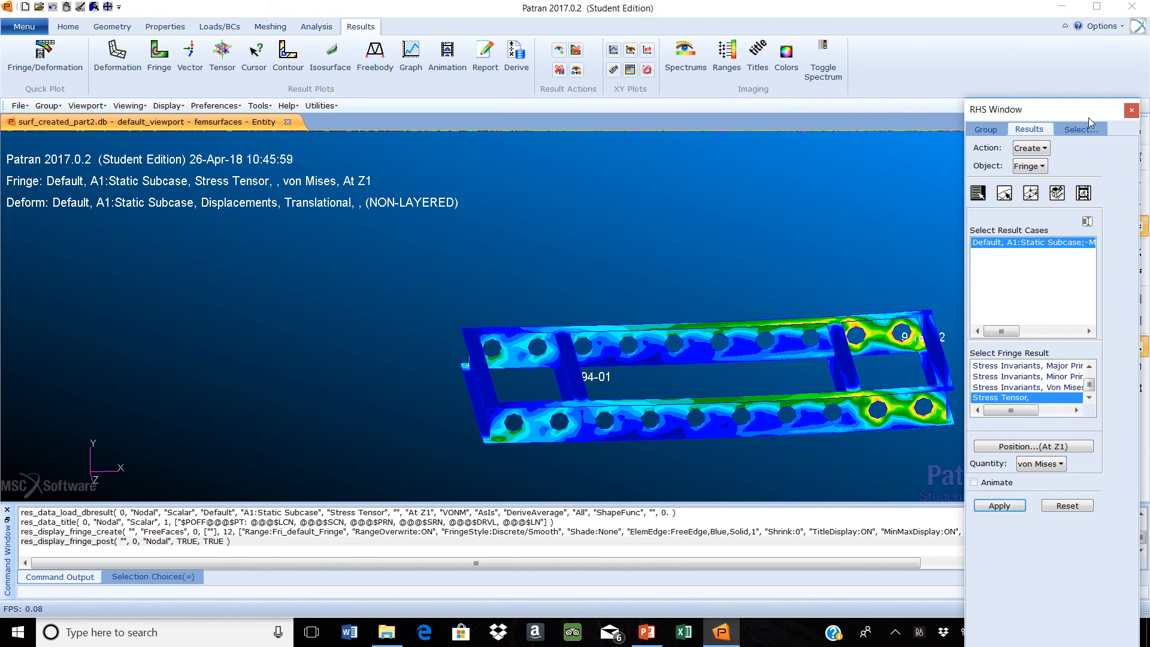
pyautogui.moveTo(1088, 117); pyautogui.dragTo(328, 132)
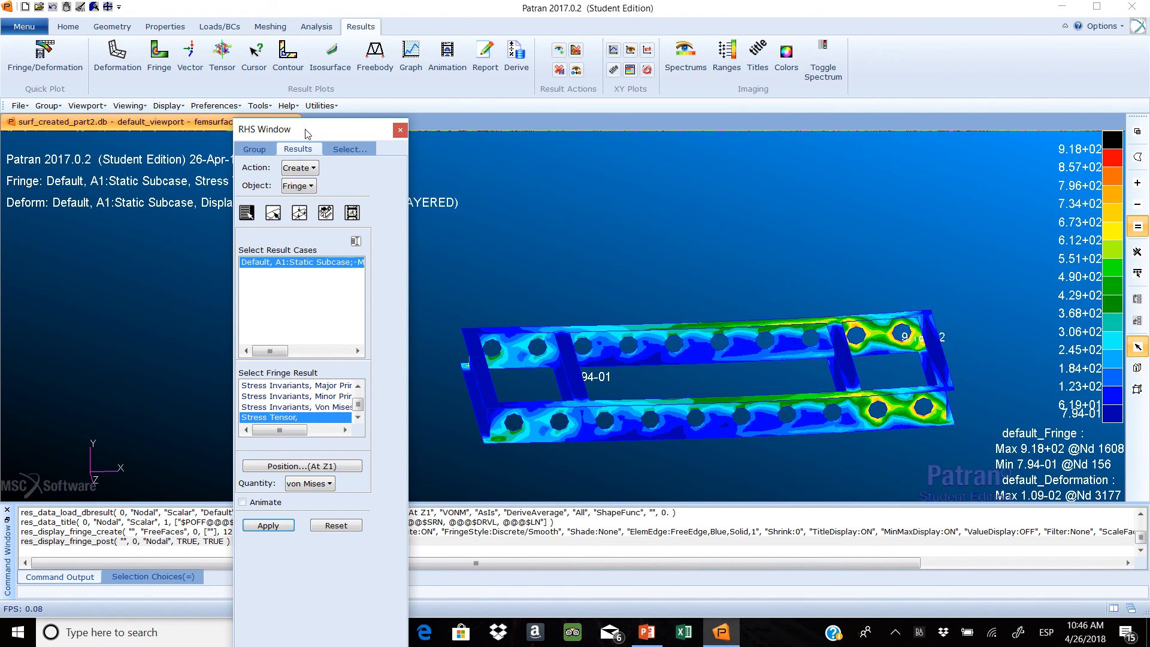
pyautogui.moveTo(305, 129); pyautogui.dragTo(1051, 48)
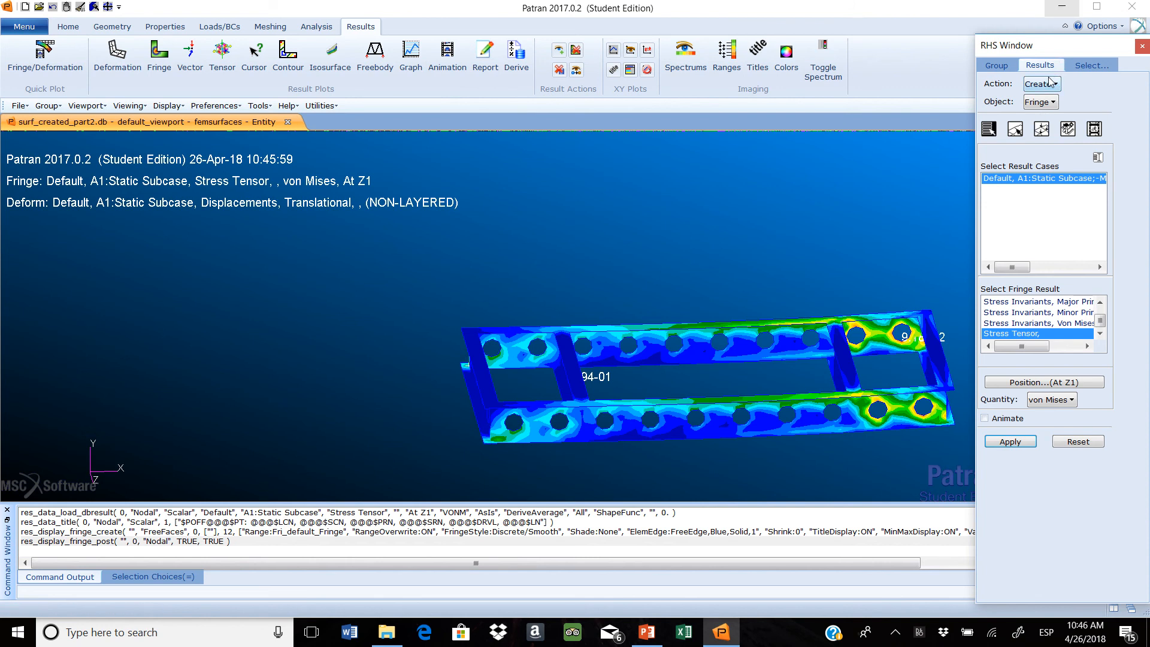
# Set up a tensor marker plot of the static subcase's Stress Tensor result and review its display attributes
pyautogui.click(1051, 104)
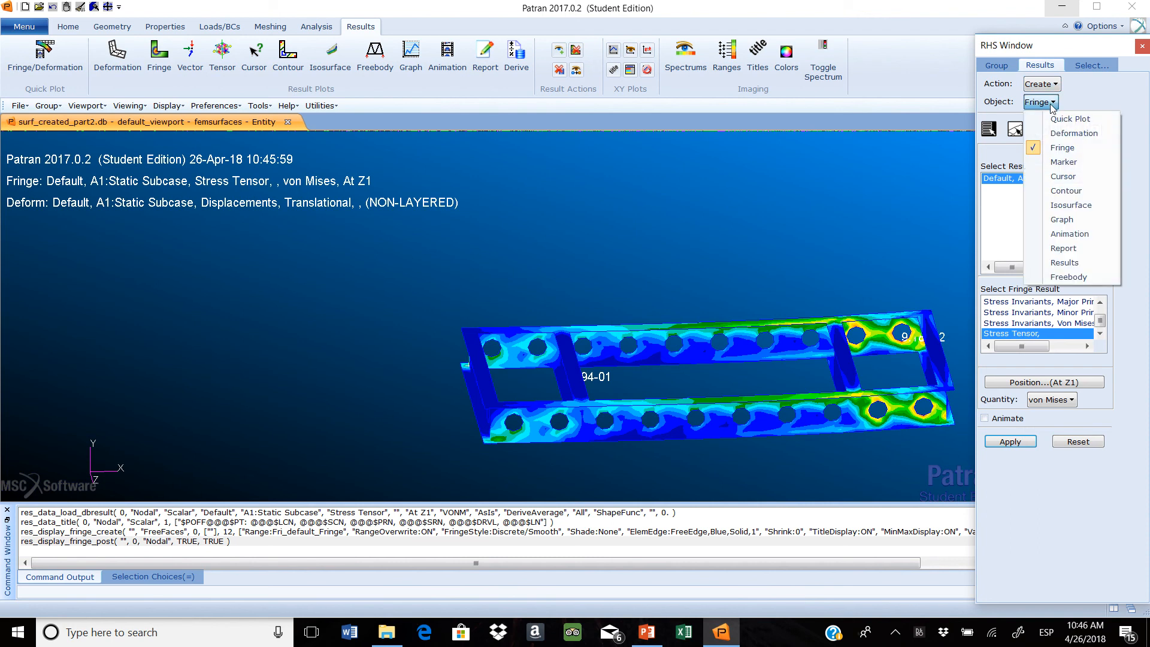
pyautogui.click(1070, 162)
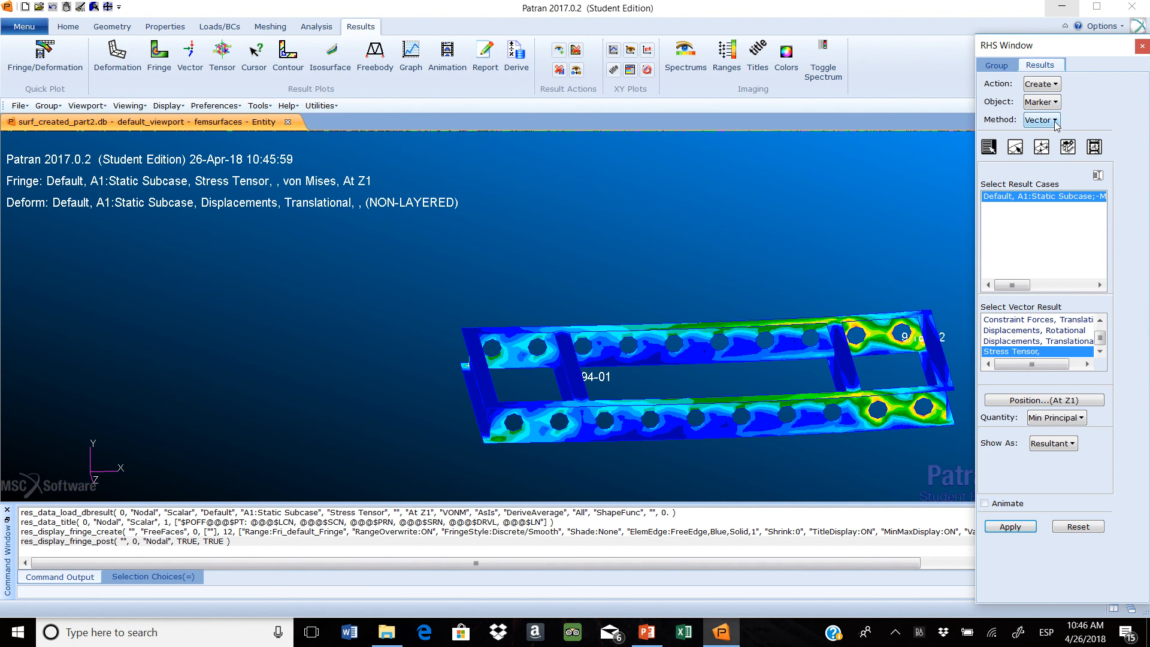
pyautogui.click(1055, 122)
pyautogui.click(1064, 166)
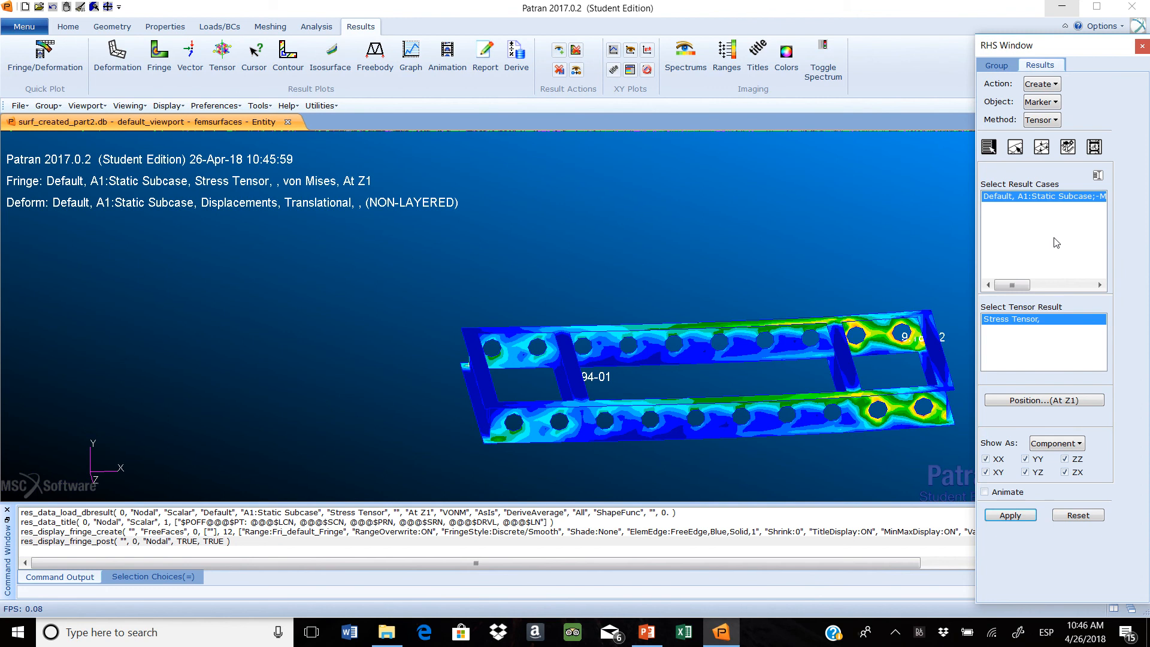
pyautogui.click(1043, 149)
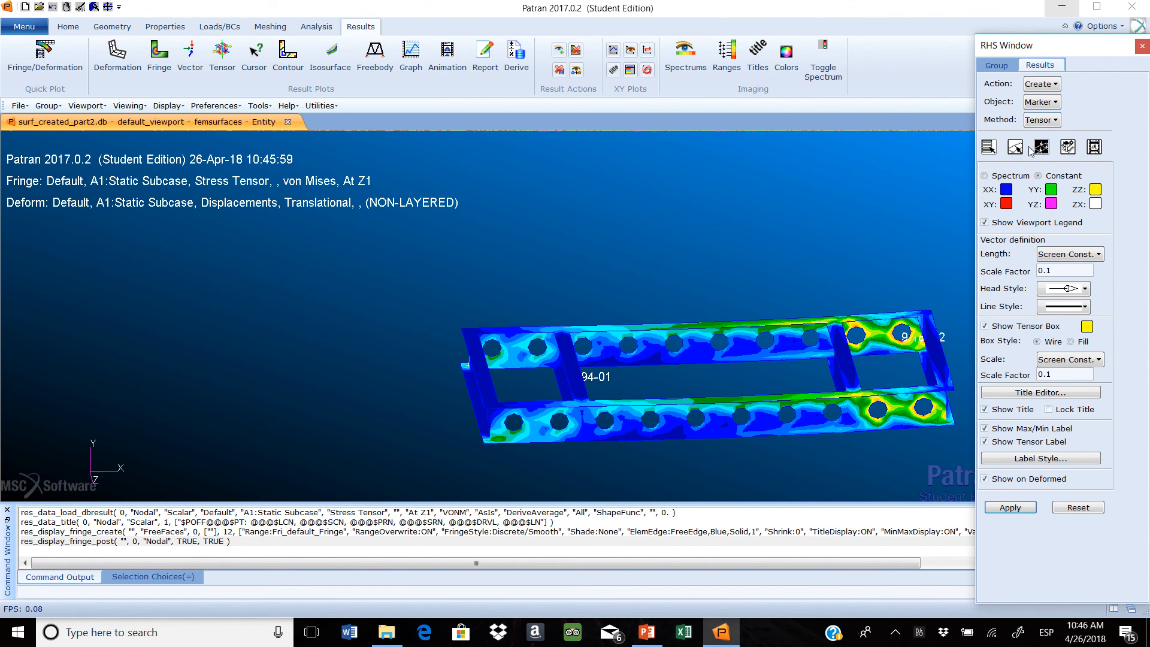
pyautogui.click(990, 148)
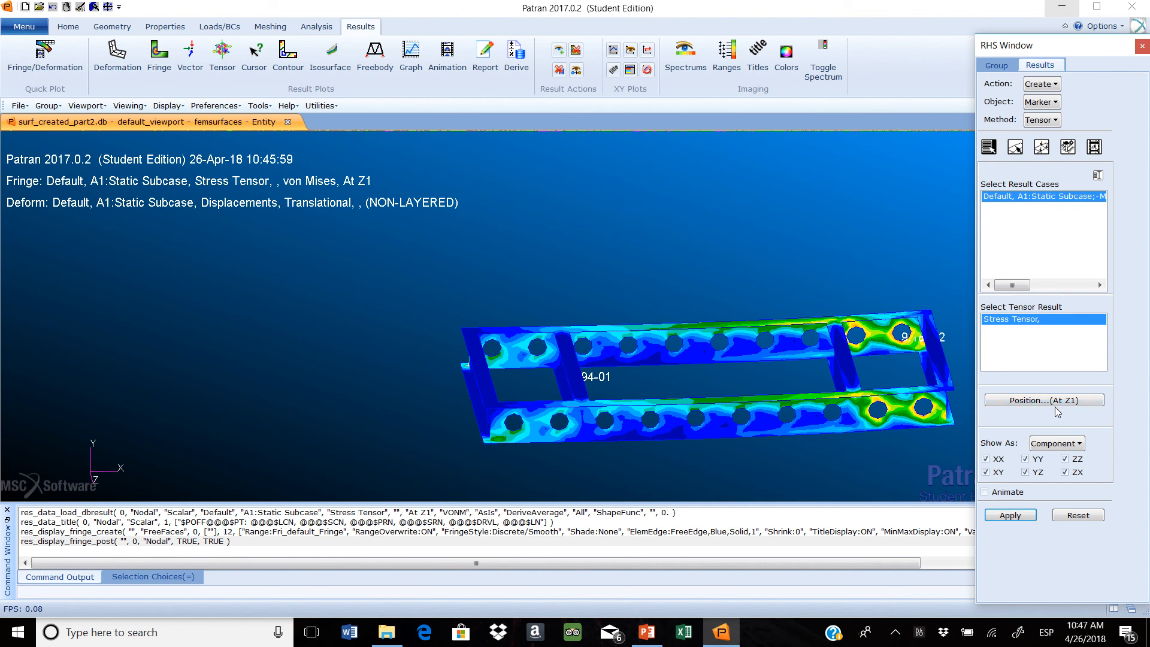
# Limit the tensor plot to the XX and YY components by excluding ZZ, XY, YZ and ZX
pyautogui.click(987, 473)
pyautogui.click(1030, 473)
pyautogui.click(1065, 473)
pyautogui.click(1066, 460)
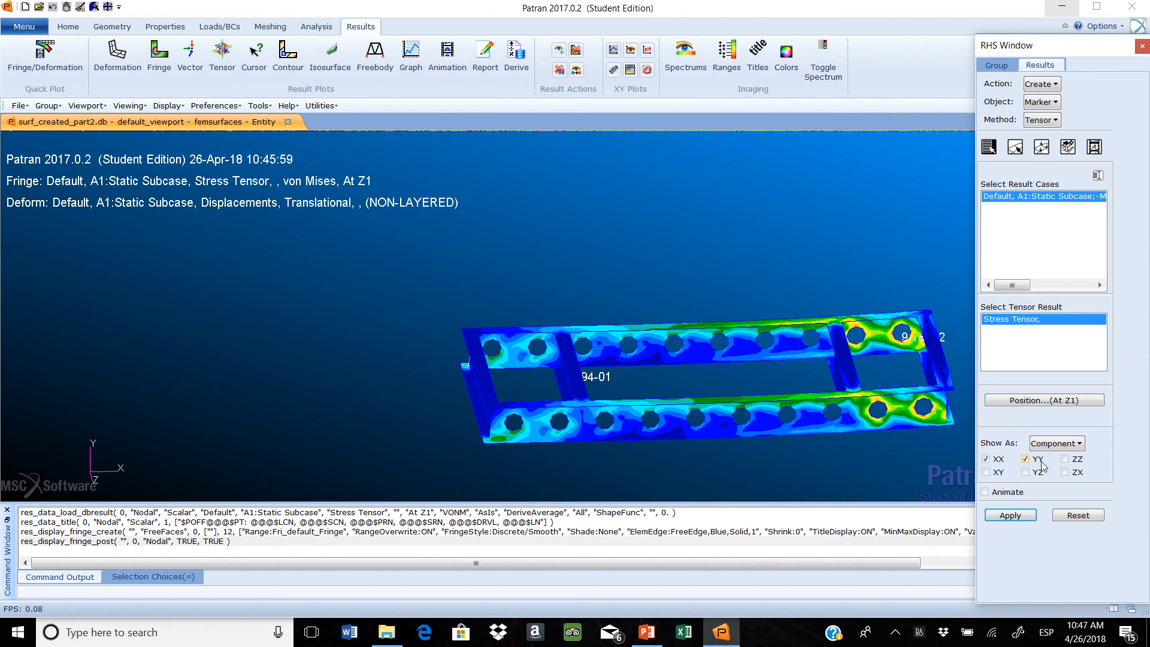
# Hide the tensor labels and the max/min labels in the tensor plot's display attributes, leaving the label style as it is
pyautogui.click(1042, 149)
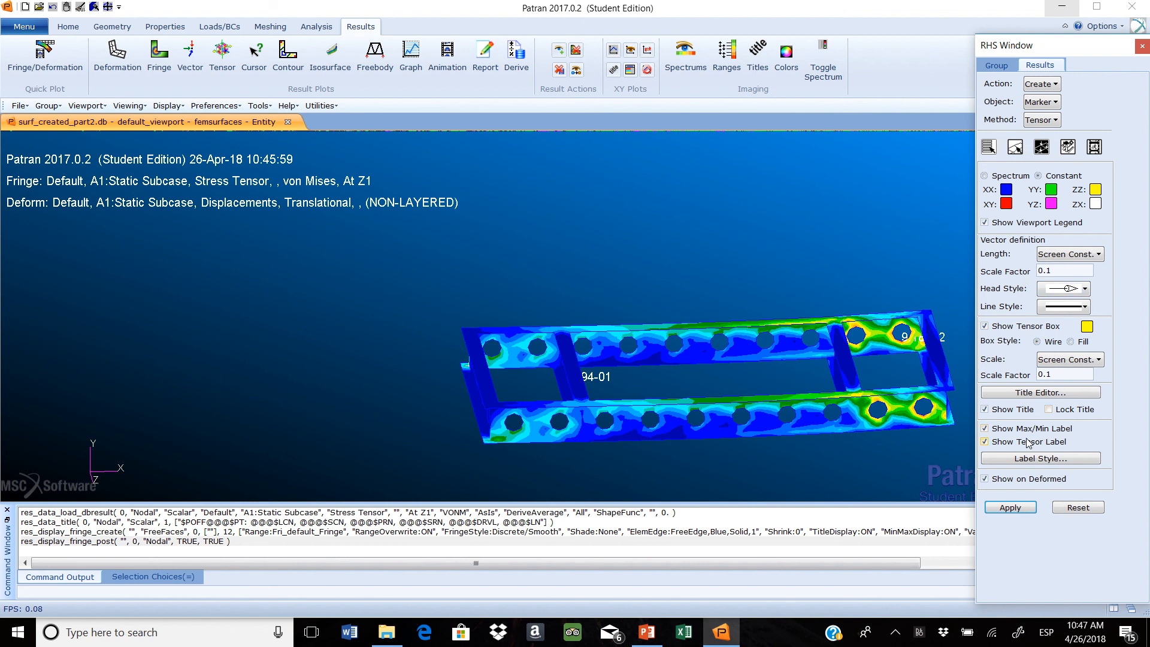
pyautogui.click(987, 443)
pyautogui.click(986, 430)
pyautogui.click(1053, 461)
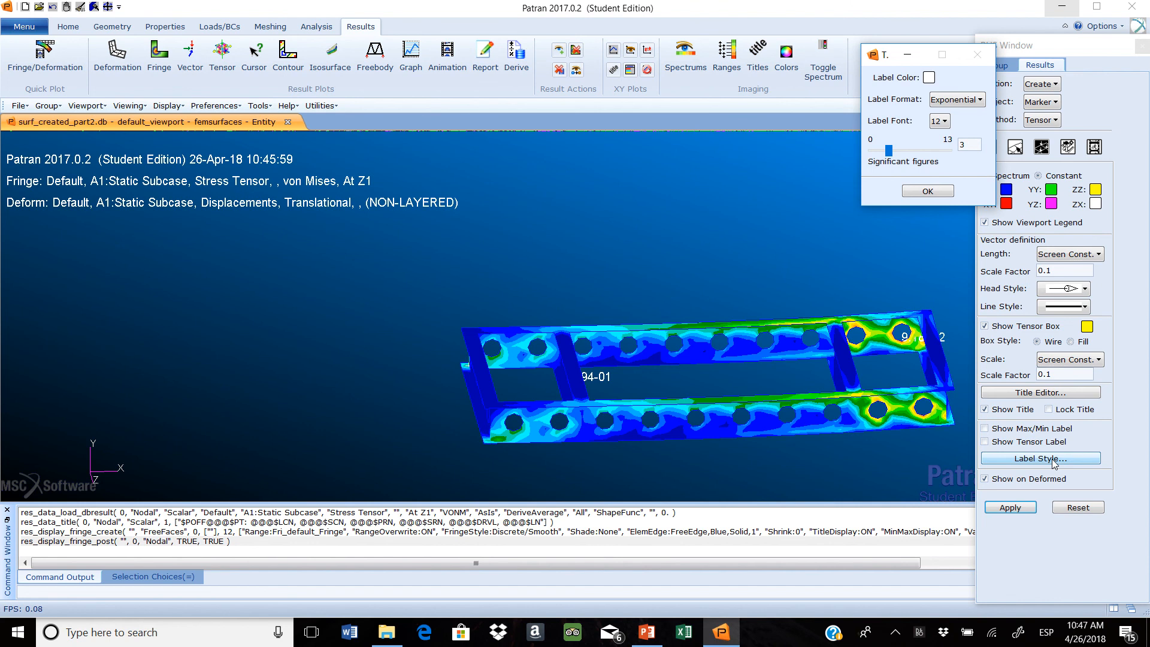
pyautogui.click(933, 190)
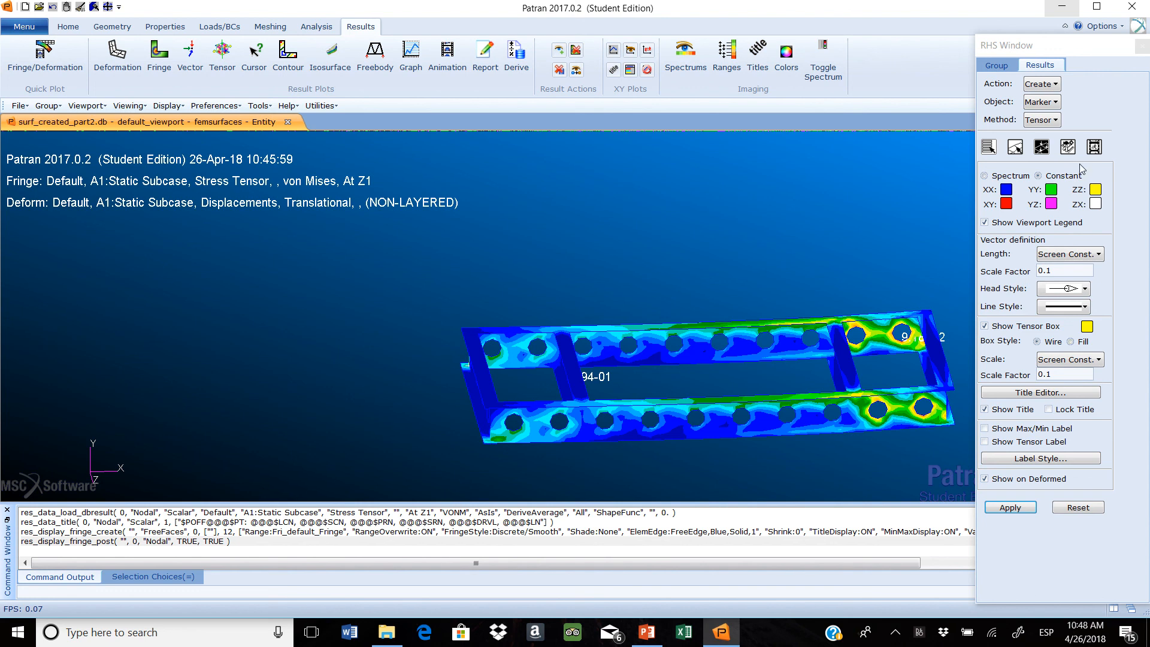
# Plot the stress tensor markers with the coordinate transformation set to As Is
pyautogui.click(1068, 148)
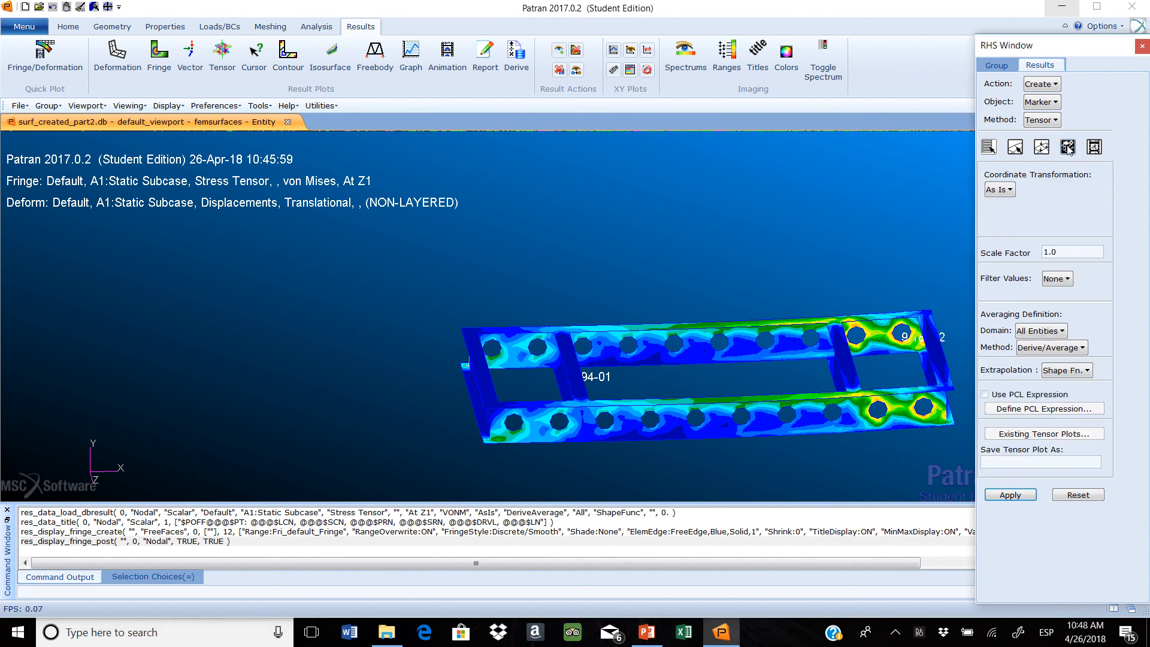
pyautogui.click(1013, 190)
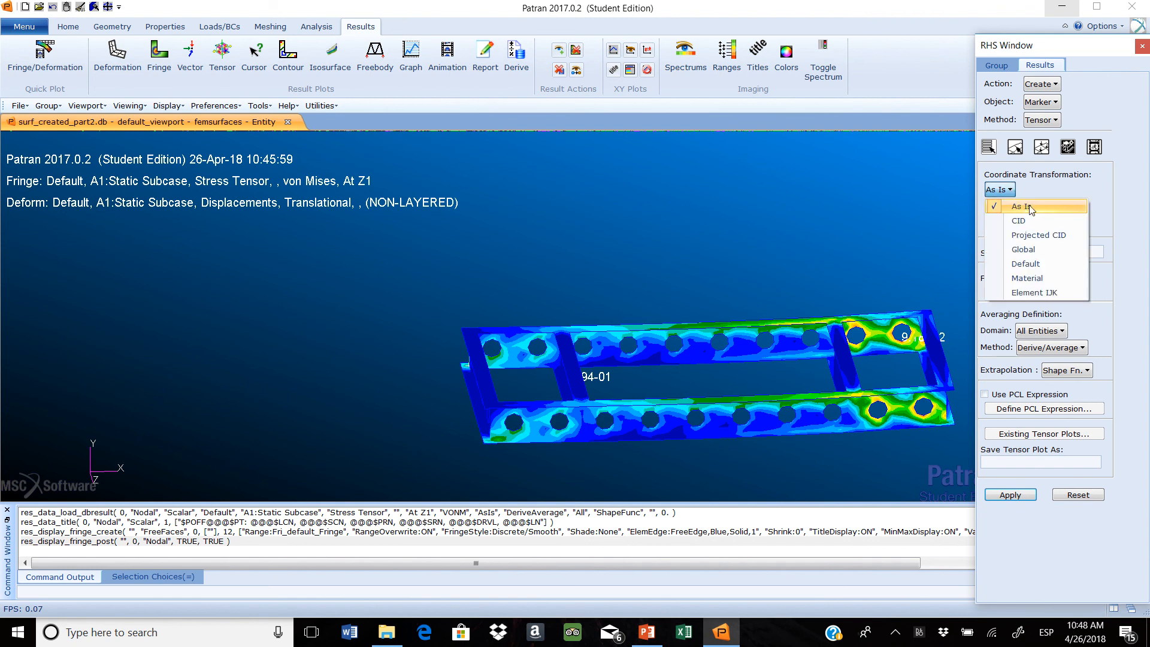
pyautogui.click(1030, 206)
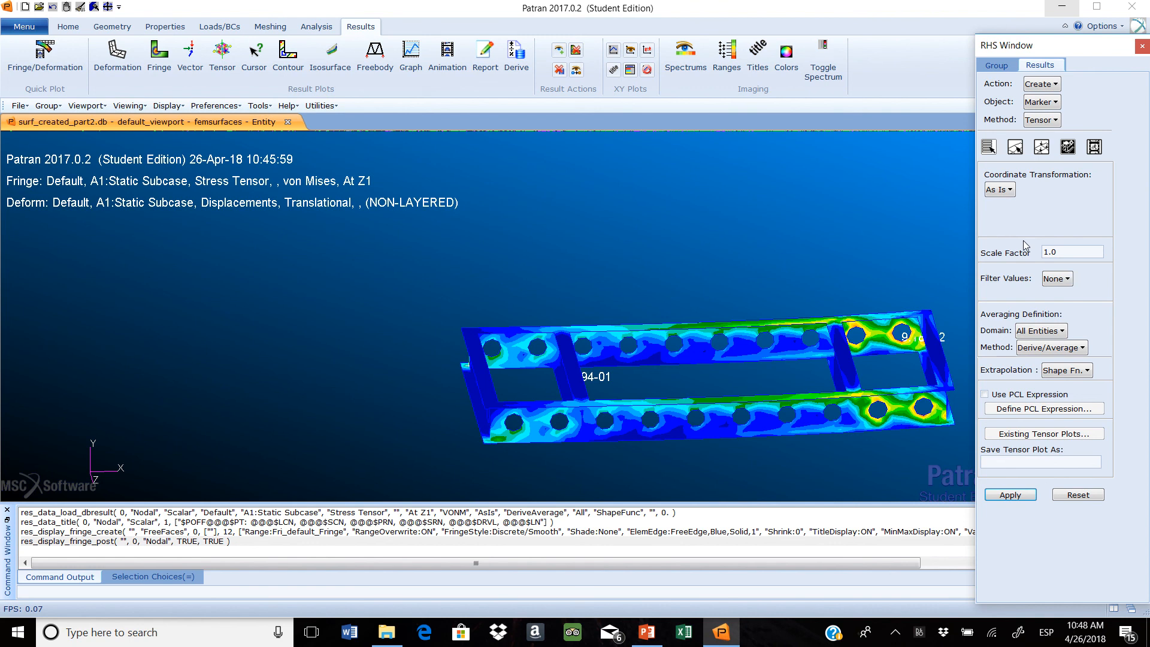
pyautogui.click(1001, 496)
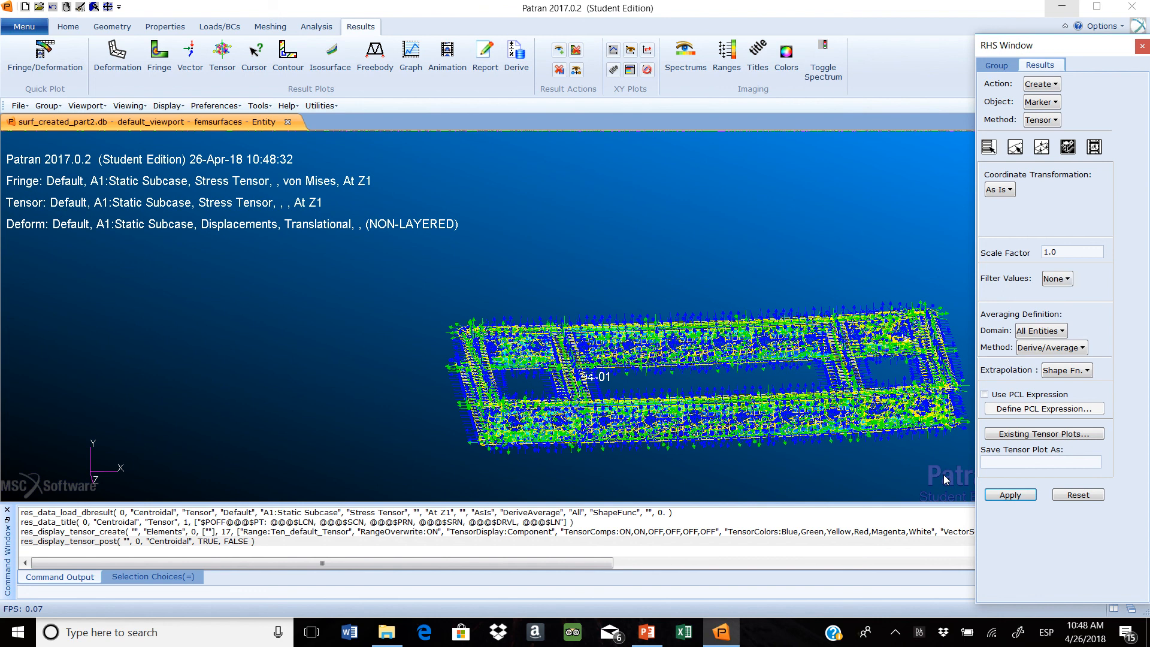
# Examine the orientation of the tensor arrows on the elements around the holes of the frame's side member
pyautogui.scroll(2, 688, 443)
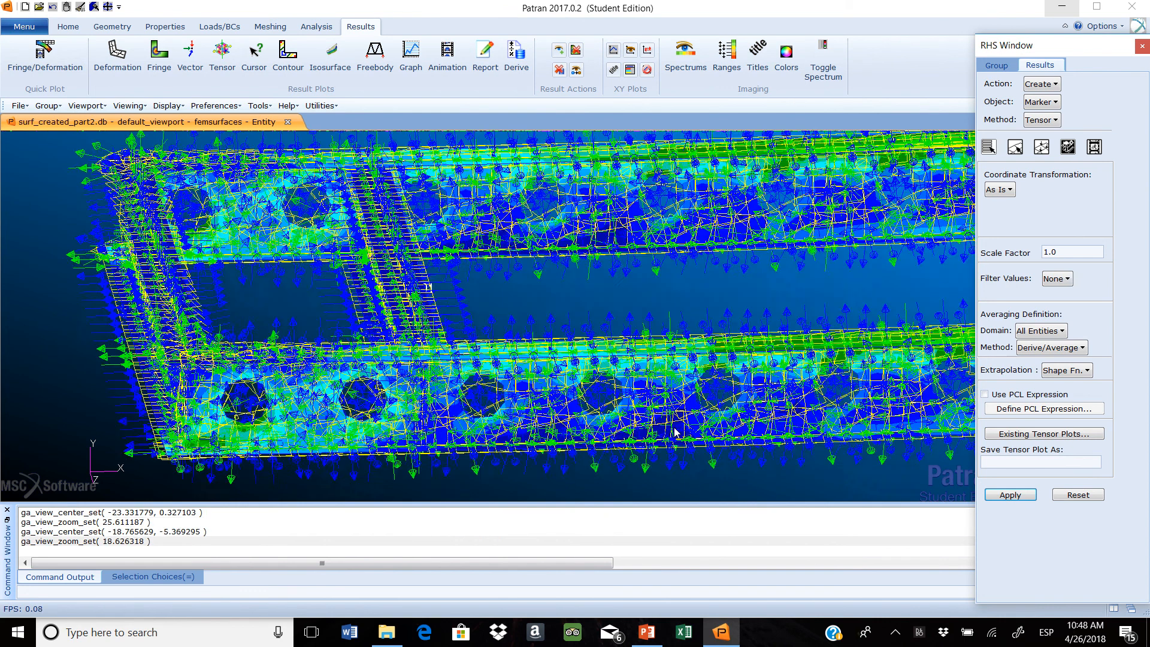
pyautogui.scroll(2, 675, 432)
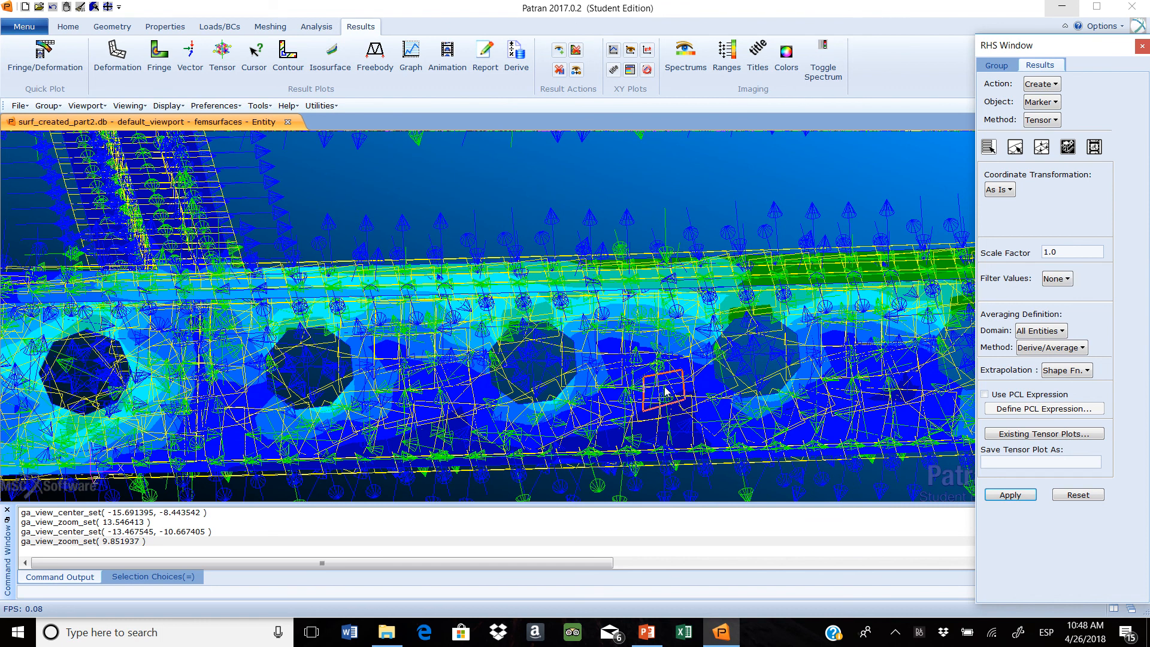
pyautogui.scroll(-2, 666, 392)
pyautogui.scroll(1, 492, 377)
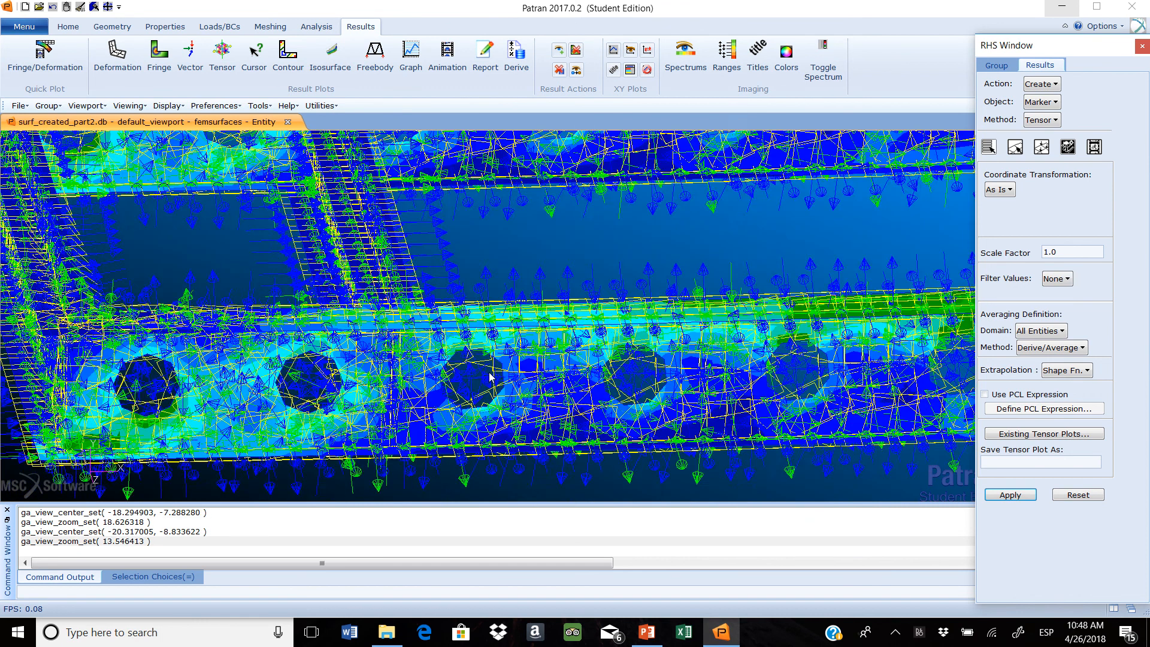
pyautogui.scroll(1, 492, 377)
pyautogui.scroll(-1, 600, 393)
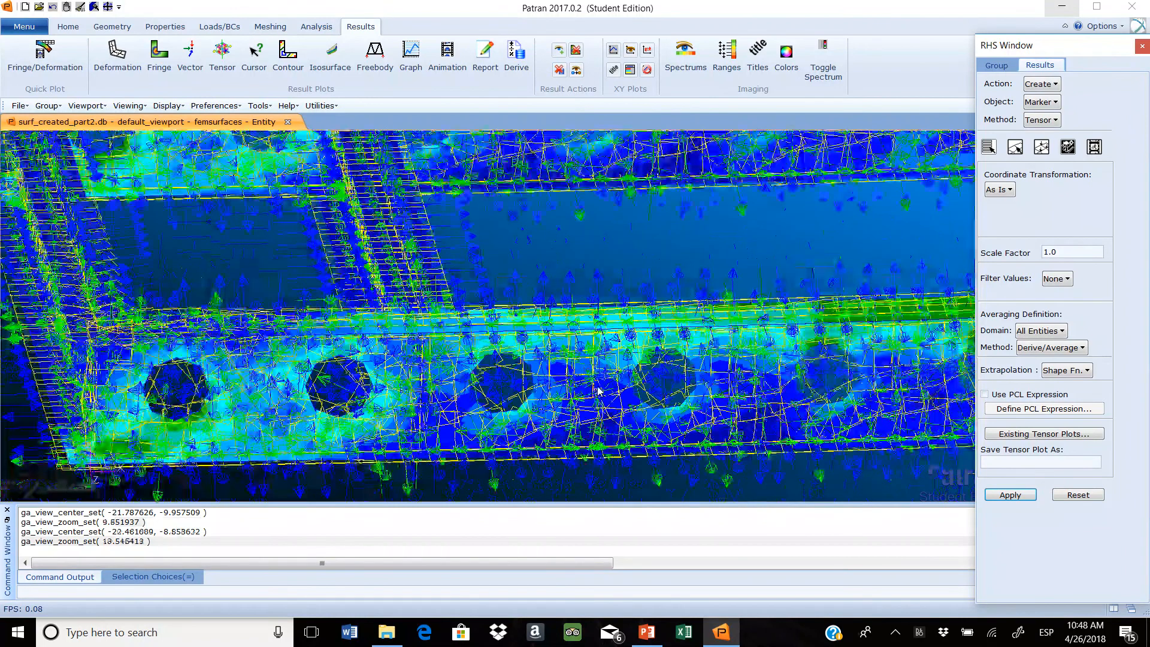
pyautogui.scroll(-2, 599, 391)
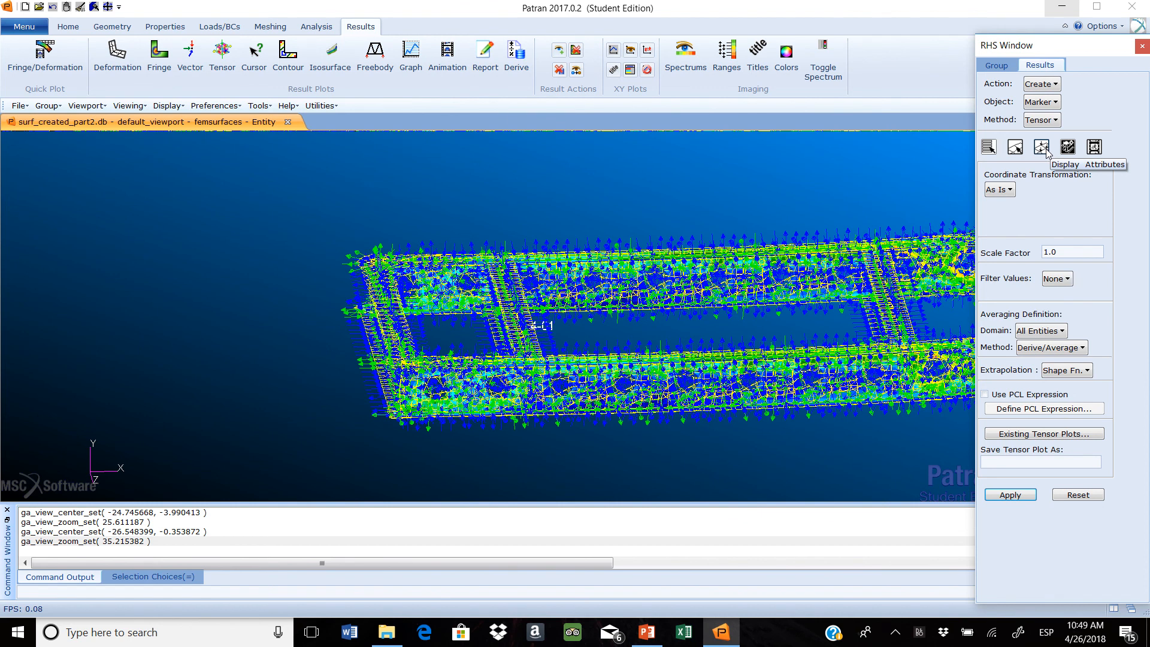
# Set the tensor plot's coordinate transformation to Global and update the plot
pyautogui.click(1044, 149)
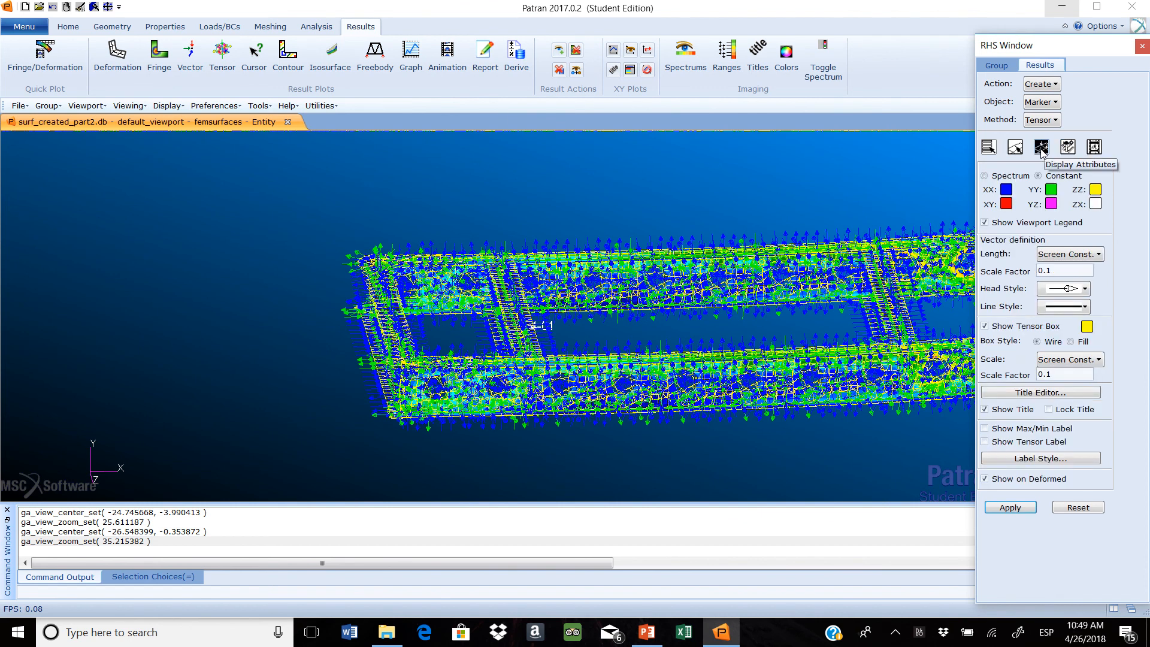
pyautogui.click(989, 147)
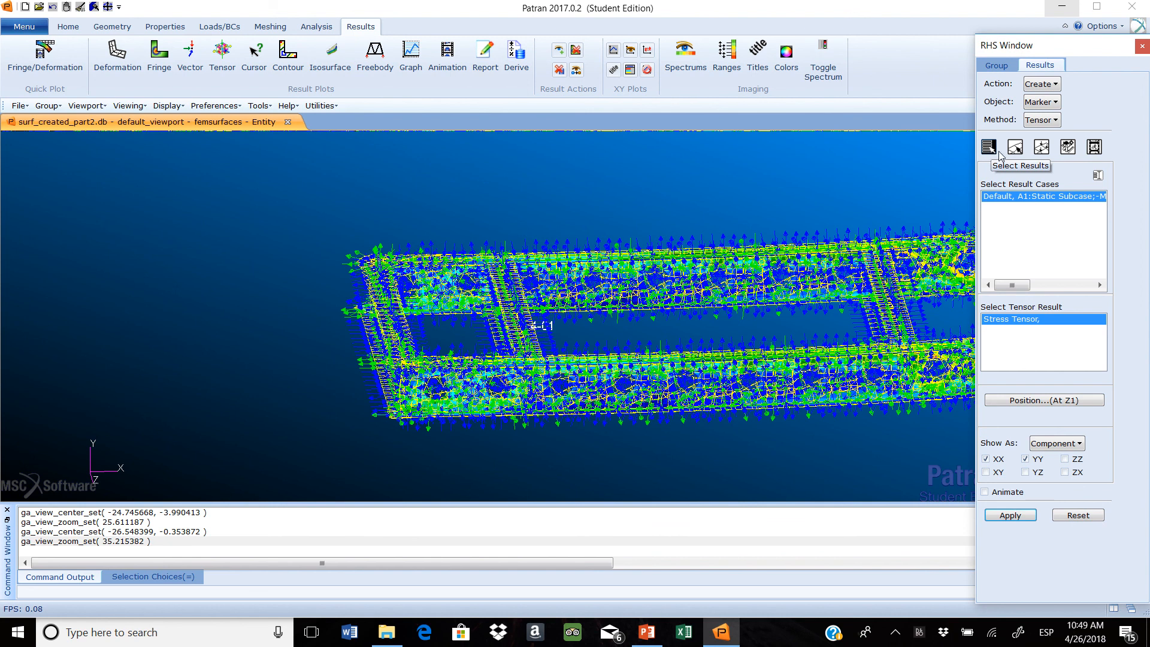
pyautogui.click(1068, 148)
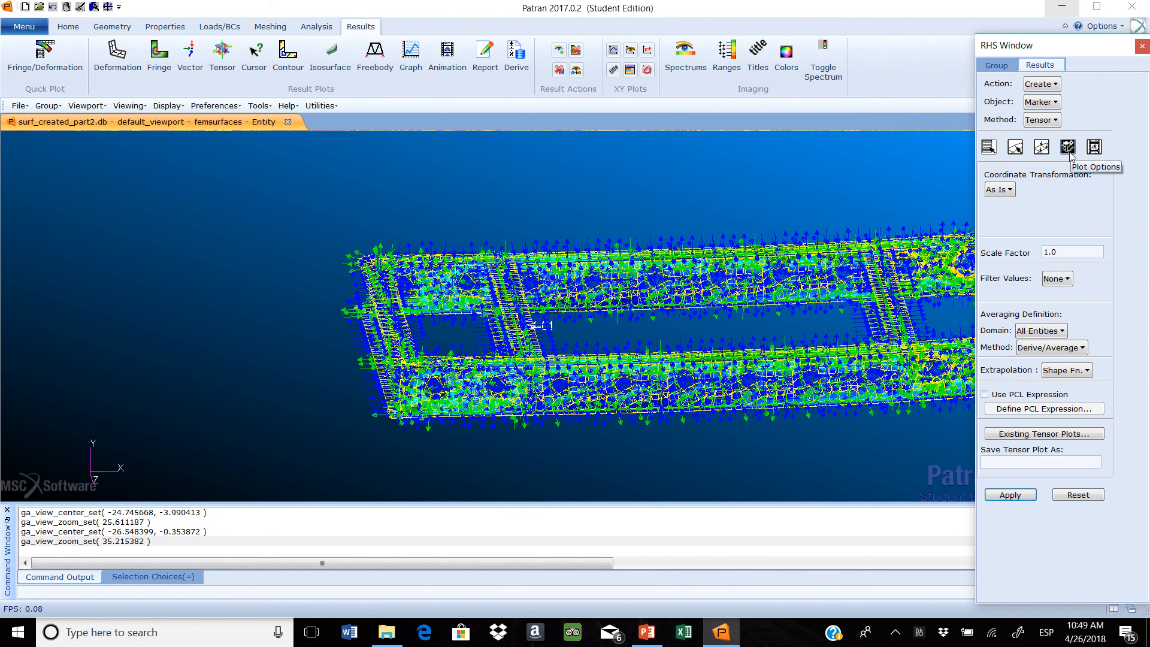
pyautogui.click(999, 189)
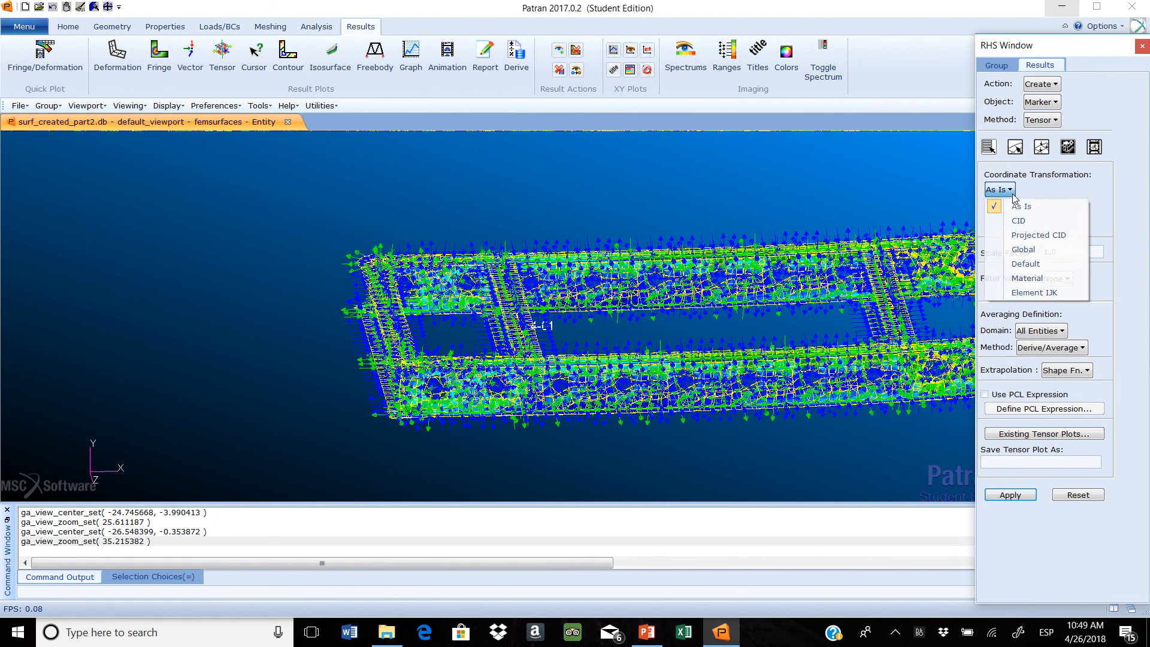
pyautogui.click(1028, 248)
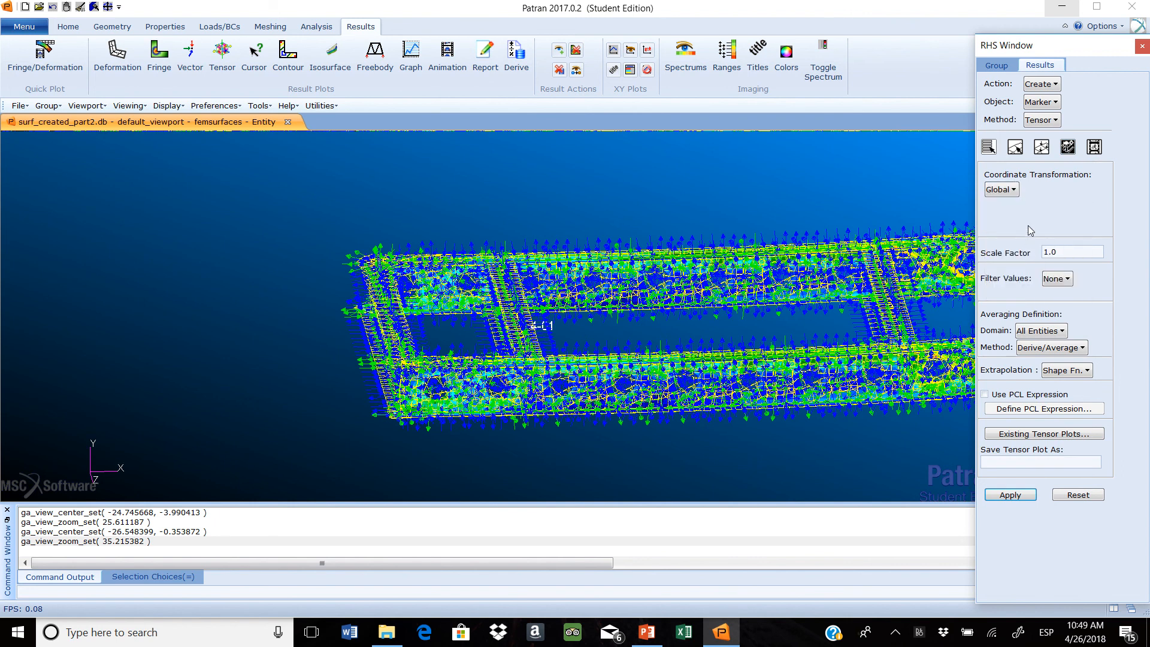
pyautogui.click(1010, 496)
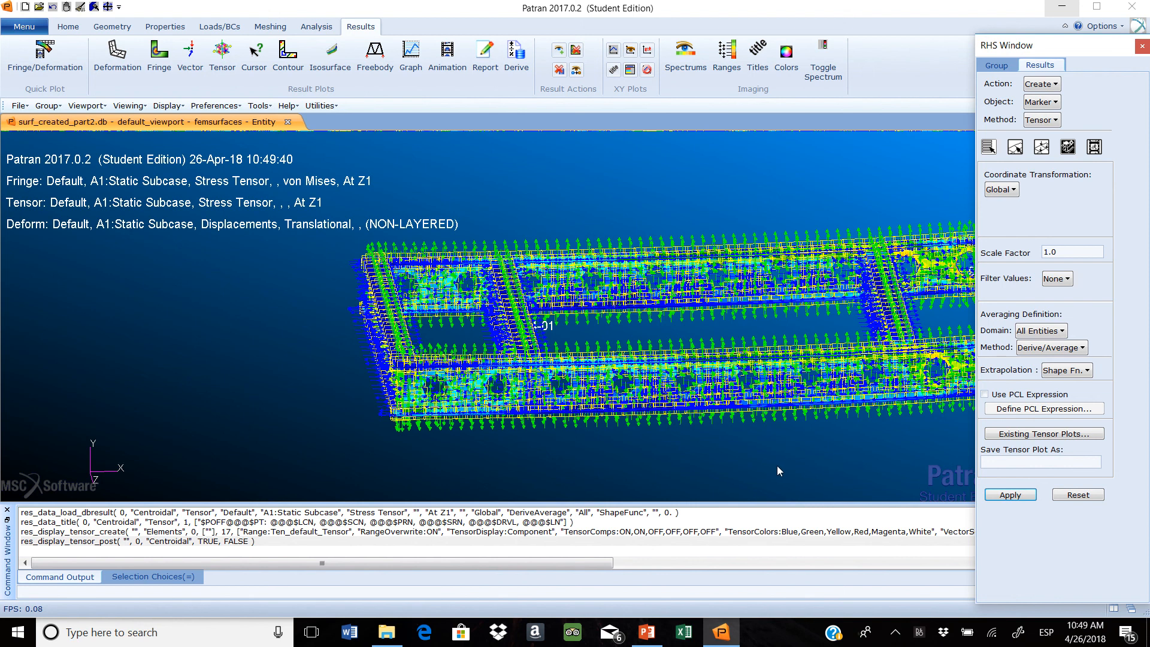
# Examine the direction of the globally transformed tensor arrows close up and over the whole frame from a rotated view
pyautogui.scroll(1, 778, 465)
pyautogui.scroll(1, 682, 404)
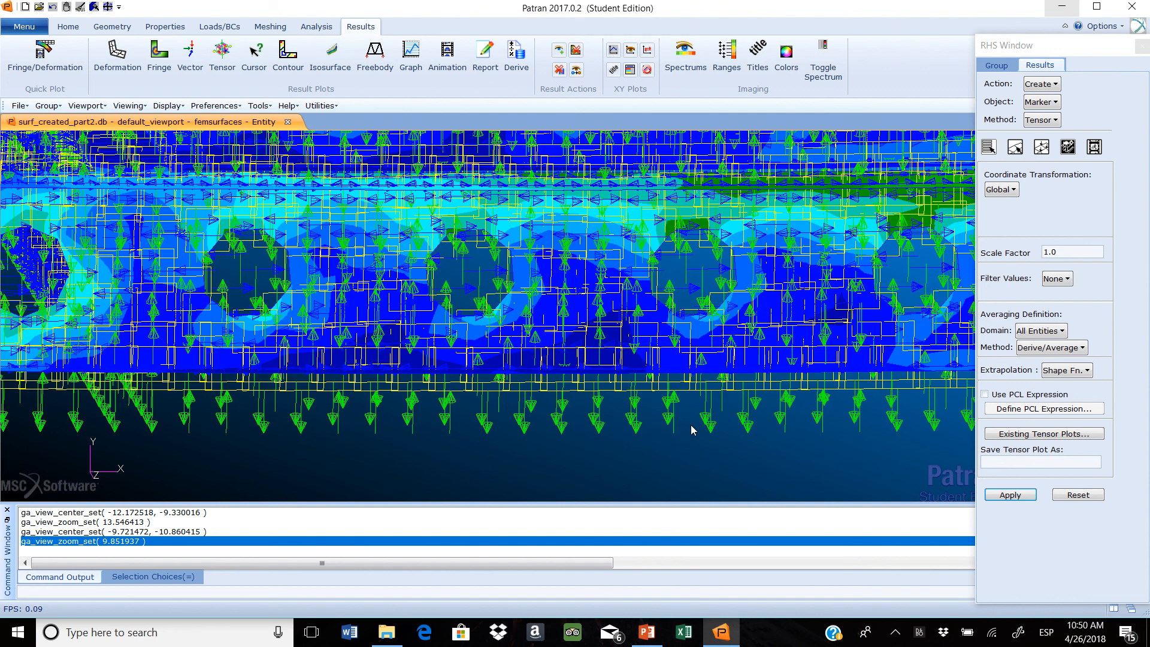
pyautogui.scroll(-3, 681, 423)
pyautogui.moveTo(749, 439)
pyautogui.mouseDown(button='middle')
pyautogui.moveTo(741, 451)
pyautogui.moveTo(744, 442)
pyautogui.moveTo(770, 461)
pyautogui.moveTo(735, 451)
pyautogui.mouseUp(button='middle')
pyautogui.scroll(1, 734, 451)
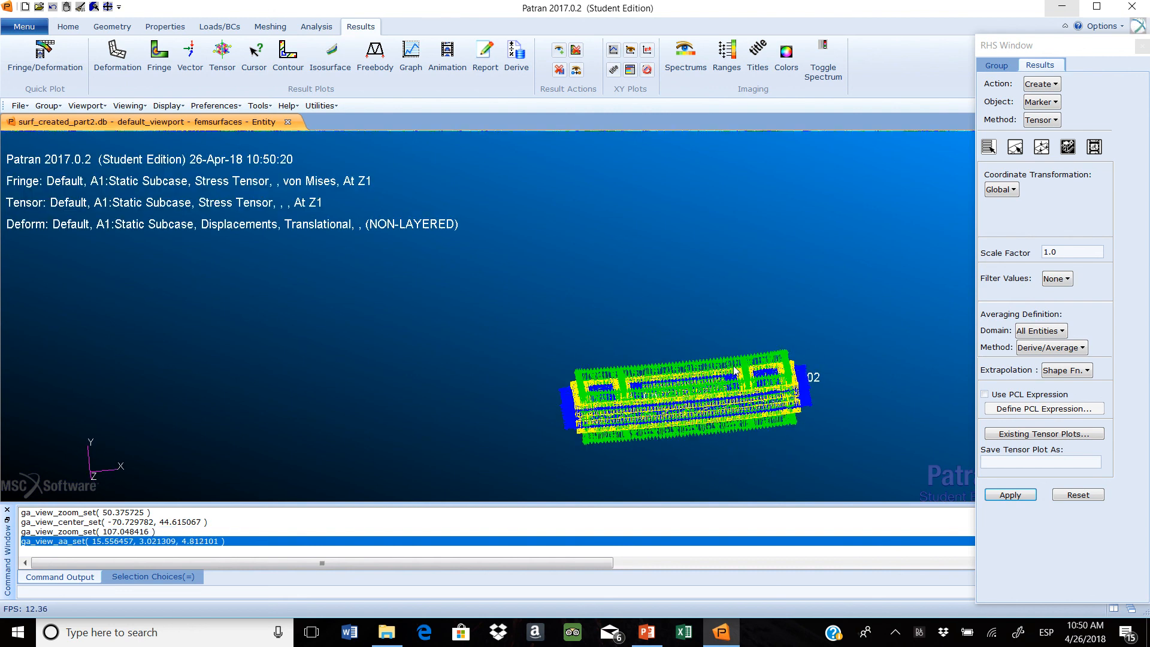
pyautogui.scroll(1, 795, 423)
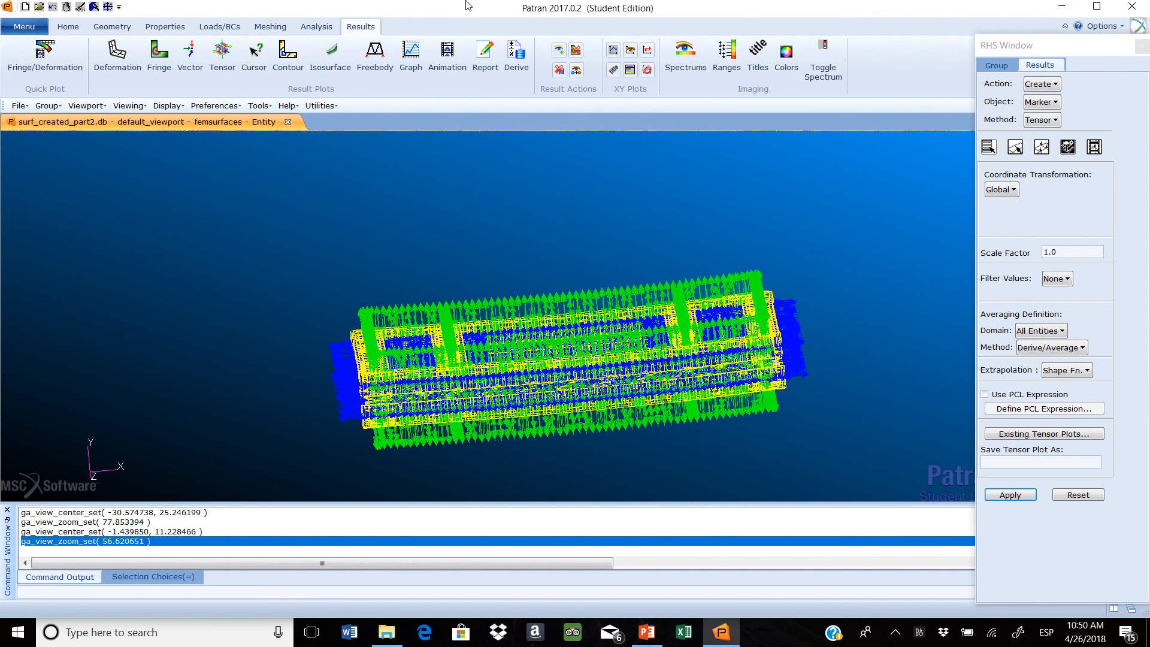
pyautogui.moveTo(474, 3)
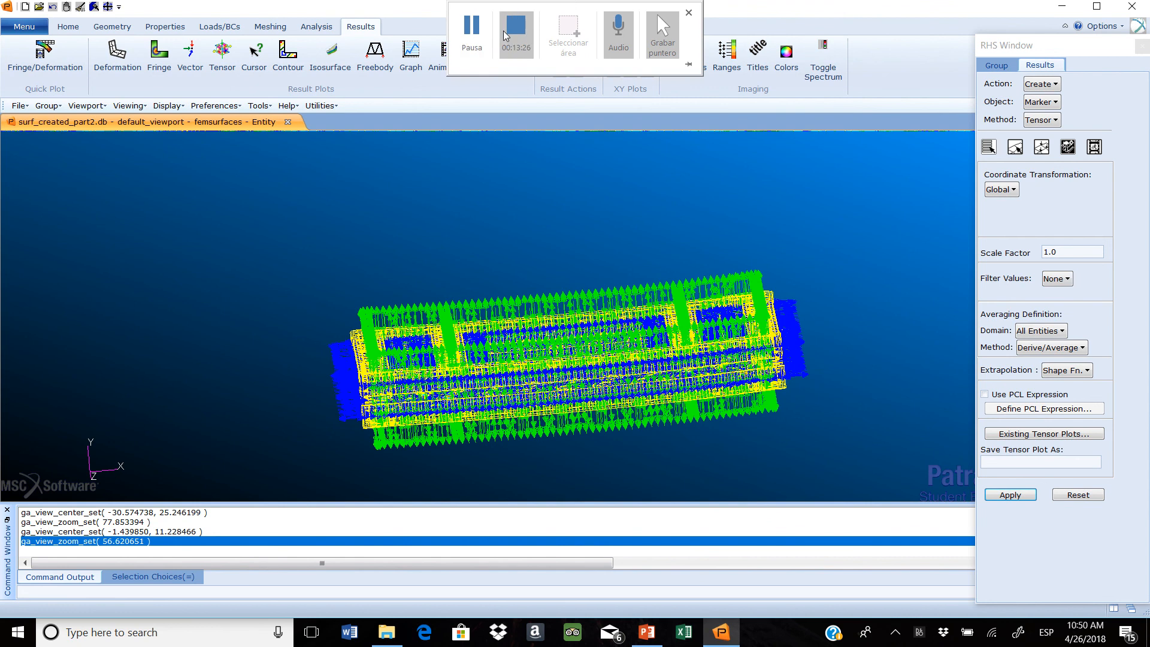